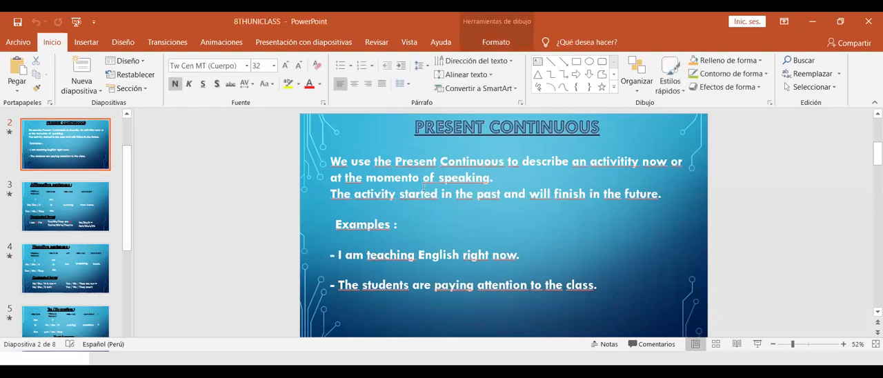
Fix 'momento' to 'moment' in the definition on slide 2 and start the slideshow
key(BackSpace)
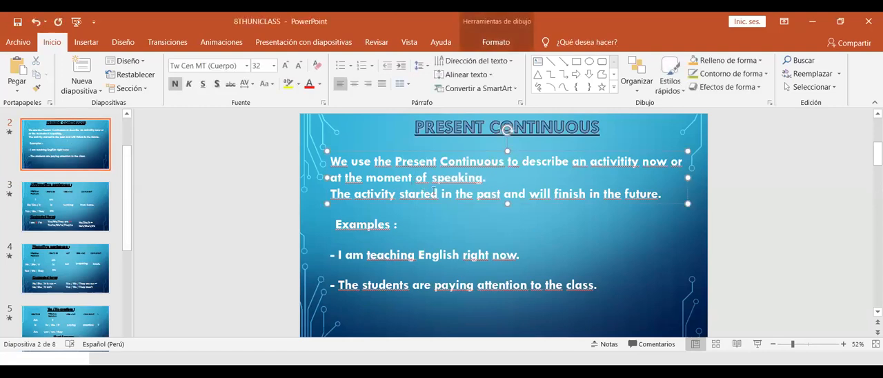
click(758, 344)
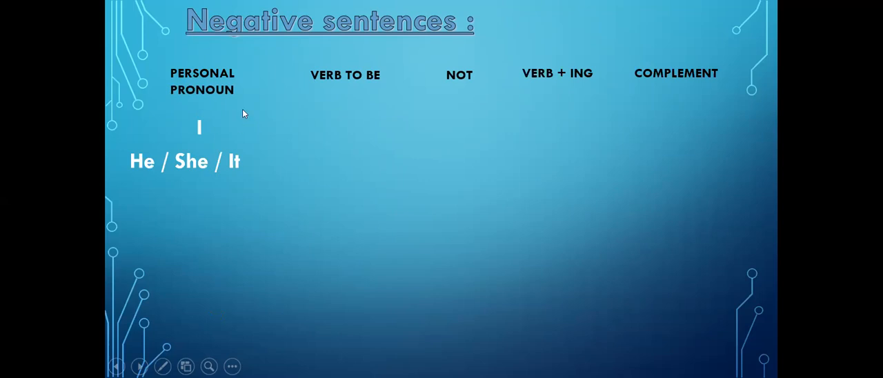
Reveal the You / We / They row of the Negative sentences table
click(224, 176)
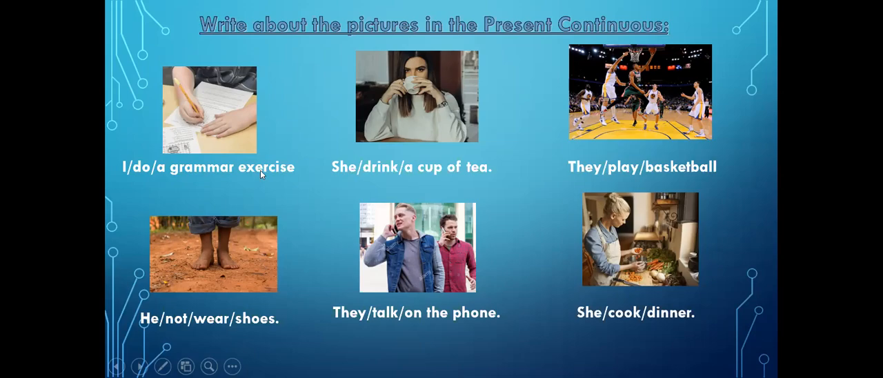
End the slideshow with Esc and return to editing slide 6
key(Escape)
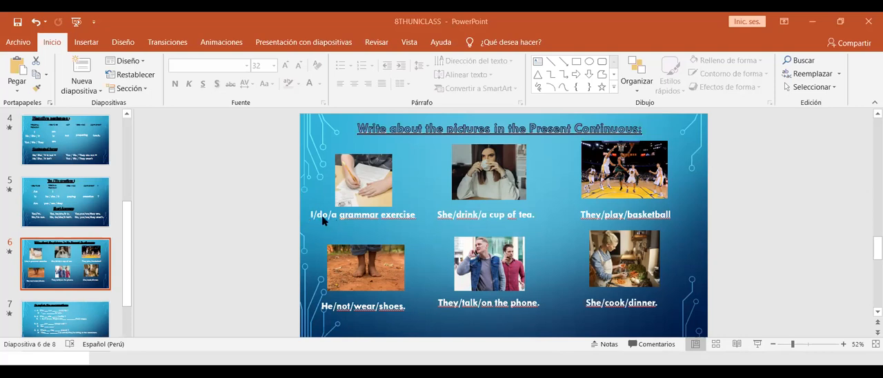
Change 'I/do/a grammar exercise' into 'I am doing a grammar exercise.'
click(332, 214)
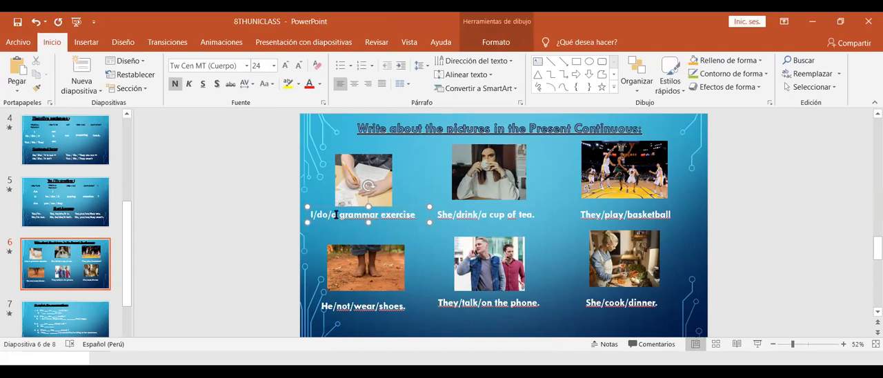
key(BackSpace)
text(amdo/a)
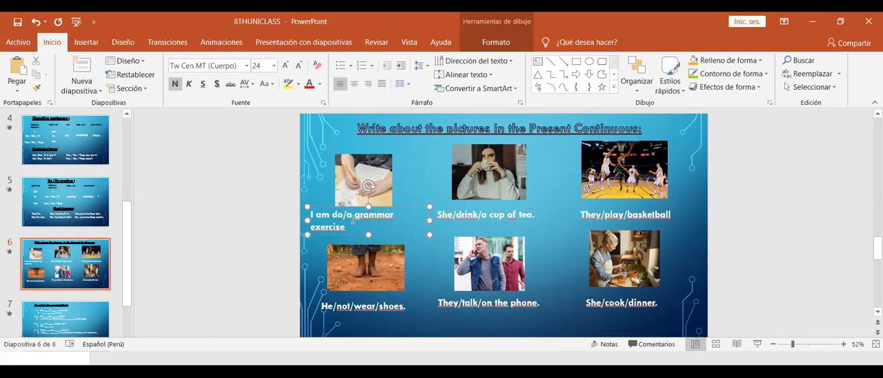
click(353, 219)
key(BackSpace)
text(i)
text(ng )
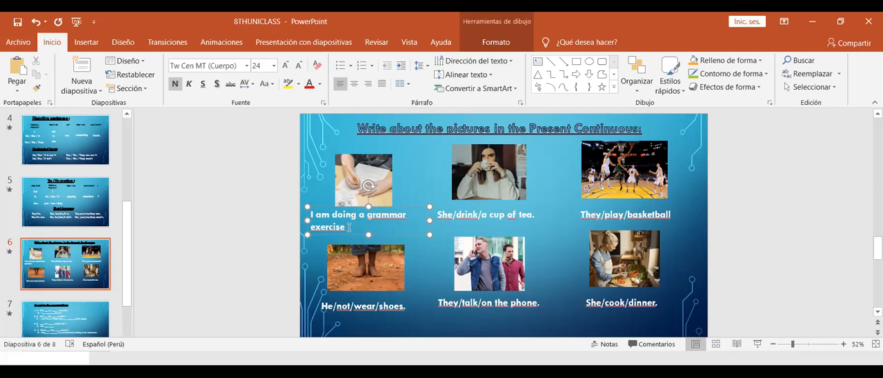
text(.)
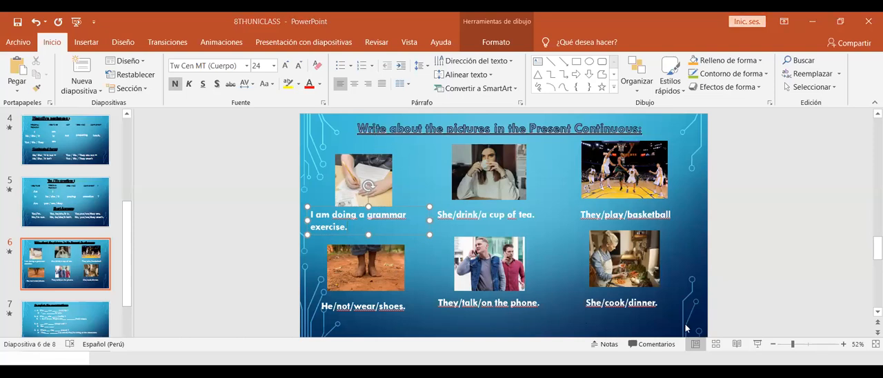
Change 'She/drink/a cup of tea.' into 'She is drinking a cup of tea.' and select the basketball caption
click(457, 219)
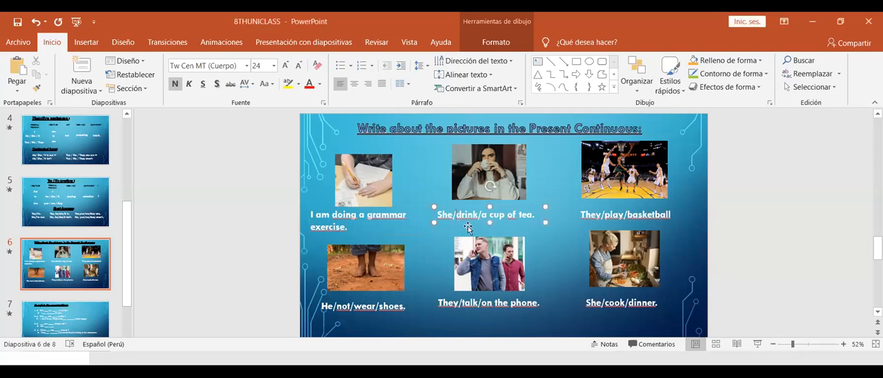
key(BackSpace)
text(is)
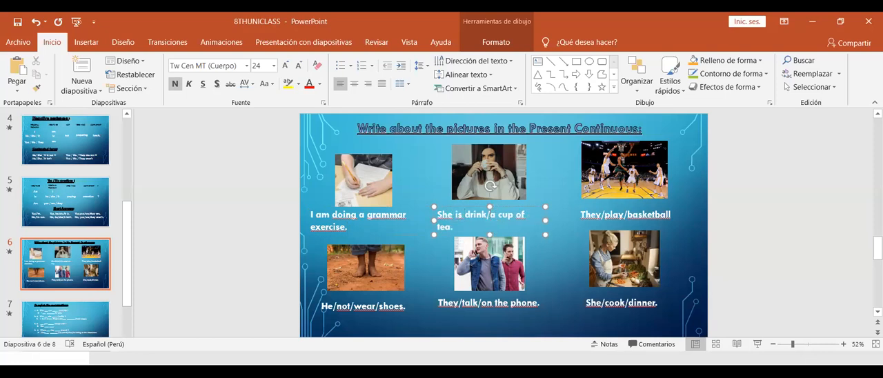
click(475, 214)
key(BackSpace)
text(ing)
drag(549, 219, 550, 218)
click(675, 220)
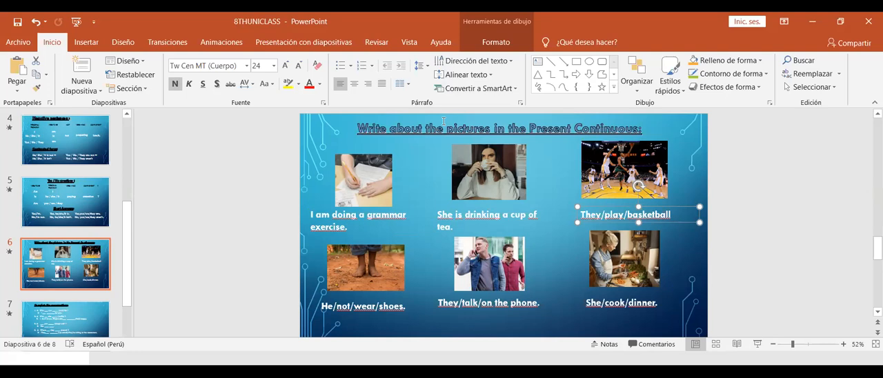
Change 'They/play/basketball.' into 'They are playing basketball.' and widen the box to one line
key(alt+h)
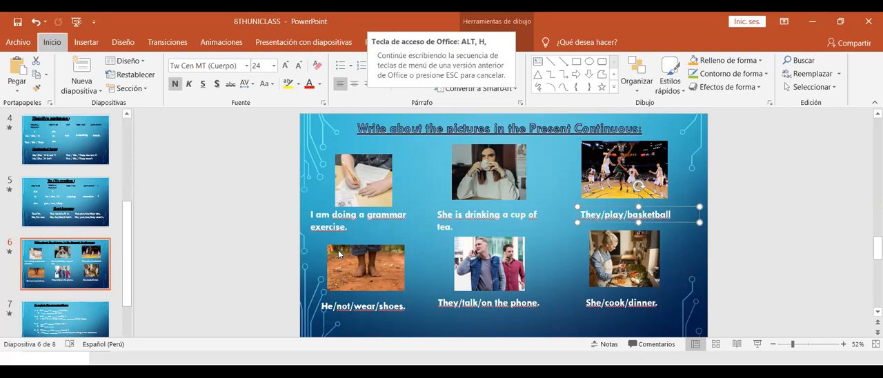
key(Escape)
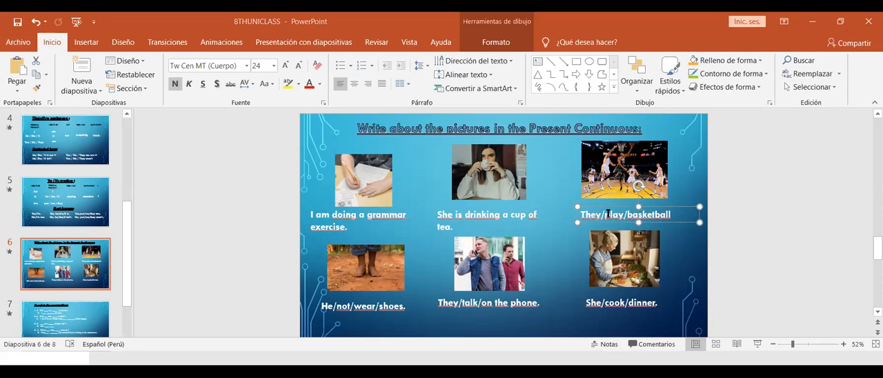
key(ctrl+z)
text(are)
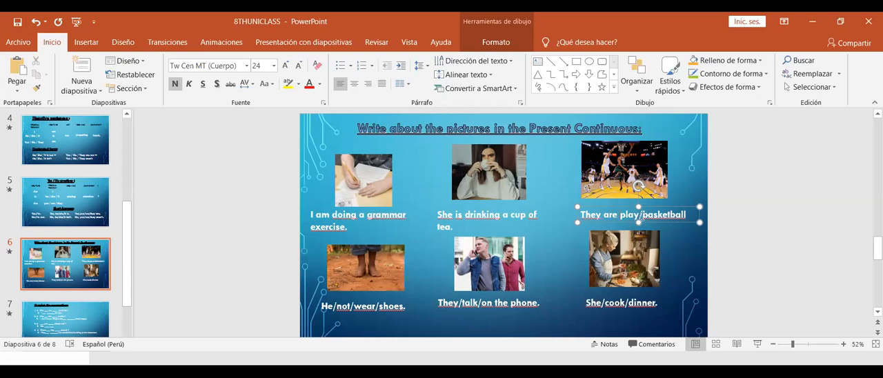
key(BackSpace)
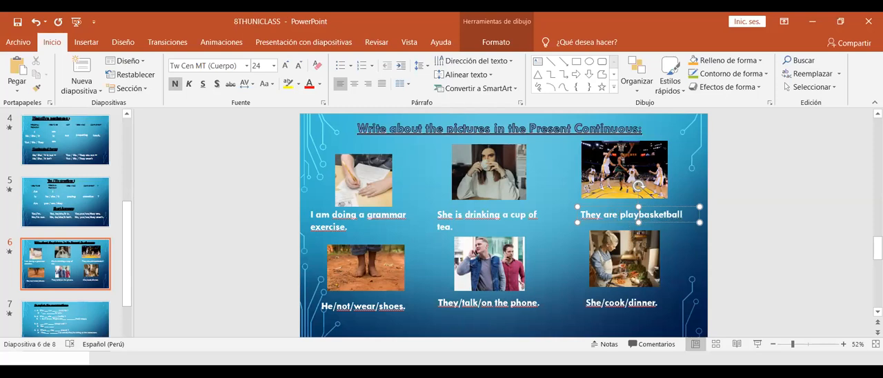
text(ing)
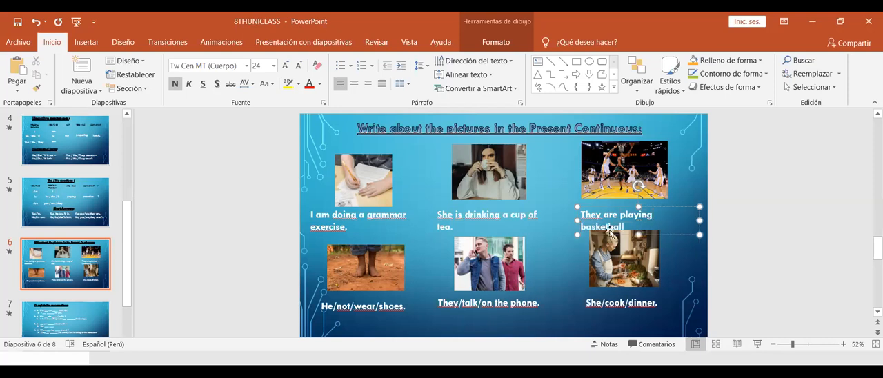
text( .)
mouse_move(700, 222)
mouse_down()
mouse_move(726, 221)
mouse_move(684, 205)
mouse_up()
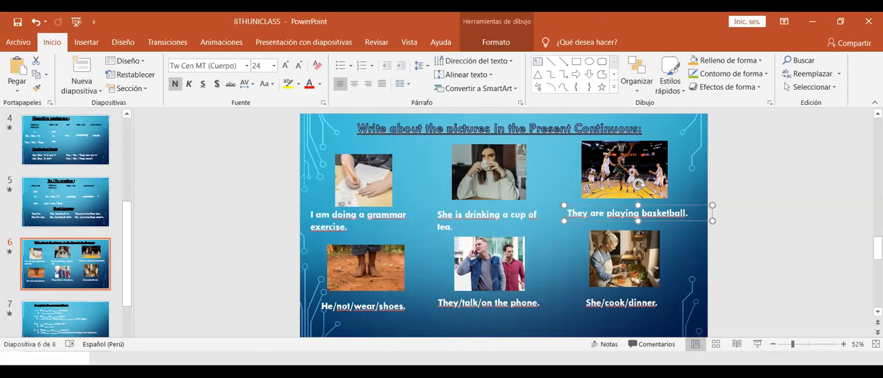
Change 'He/not/wear/shoes.' into 'He is not wearing shoes.' and deselect the caption
click(335, 310)
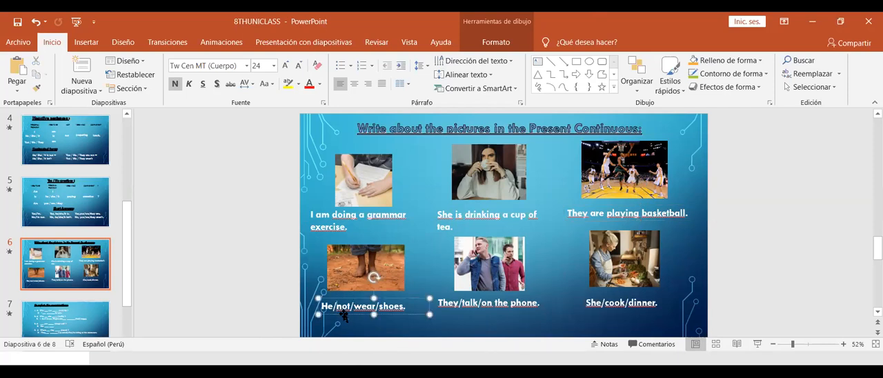
key(BackSpace)
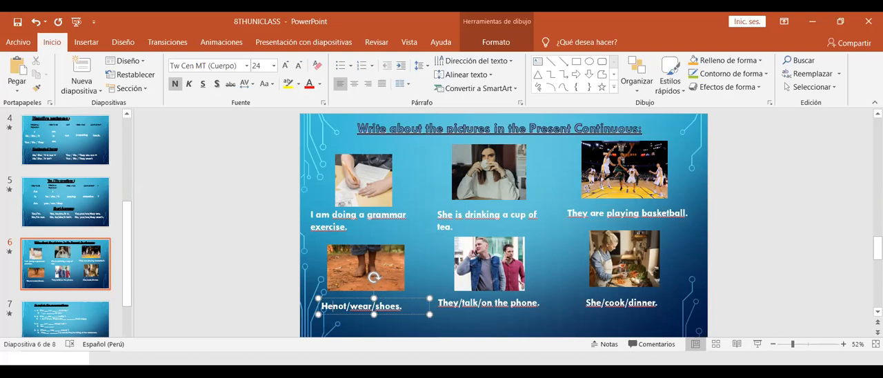
text(i)
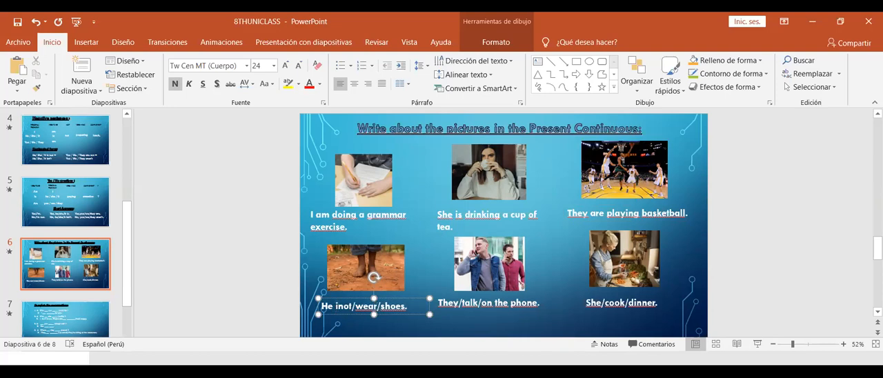
text(s)
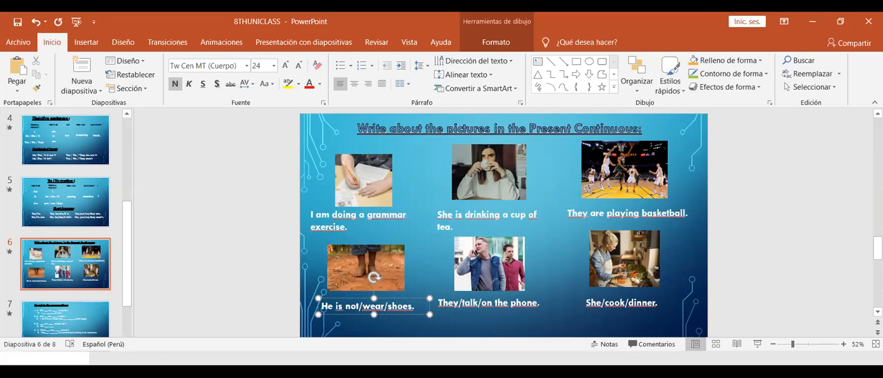
key(BackSpace)
text(wear)
text(ing)
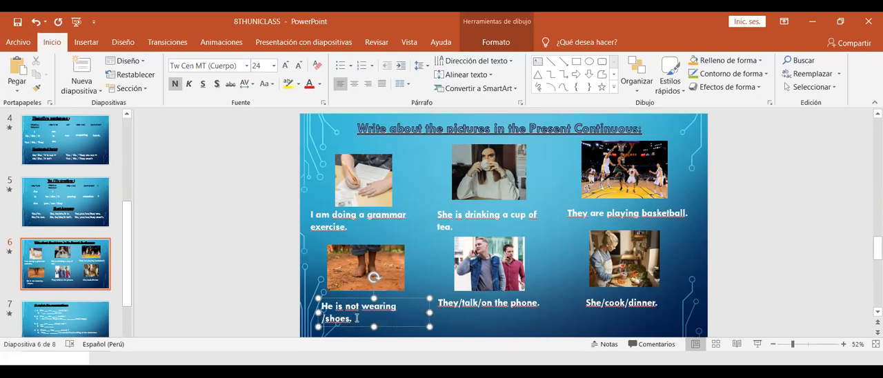
key(Delete)
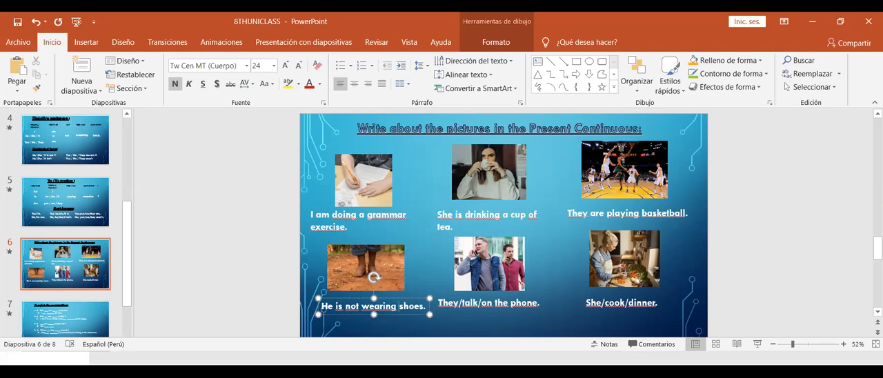
click(398, 297)
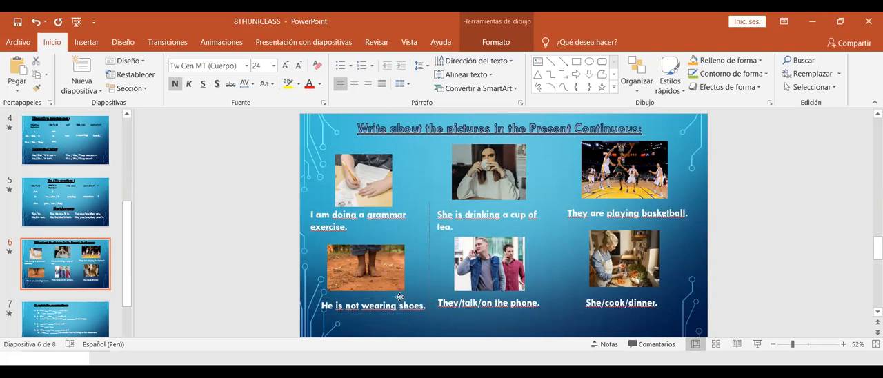
click(399, 298)
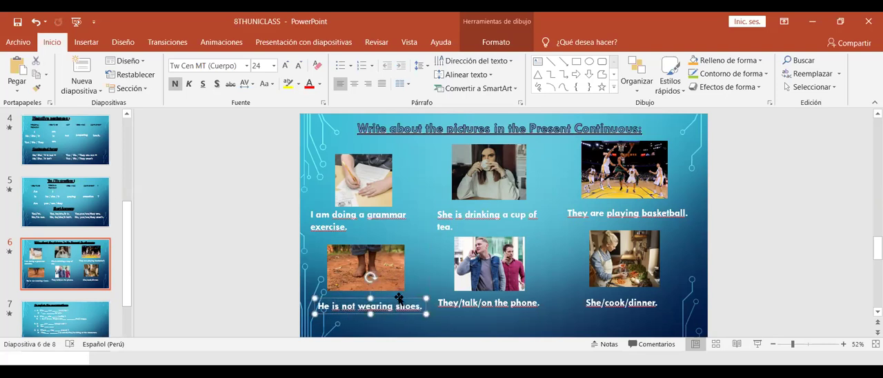
click(486, 322)
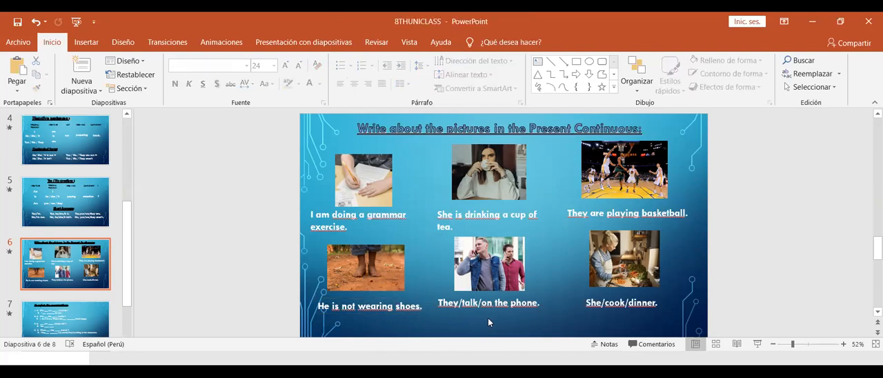
Nudge the phone caption lower and change it to 'They are talking on the phone.'
click(502, 306)
drag(510, 312, 510, 315)
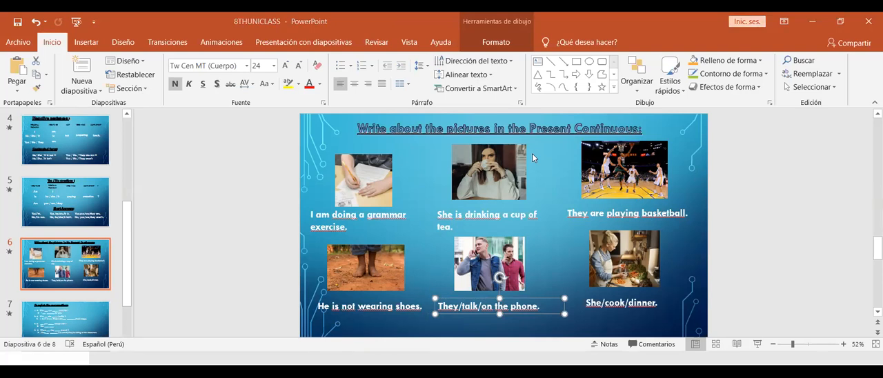
click(460, 308)
key(BackSpace)
text(are talk)
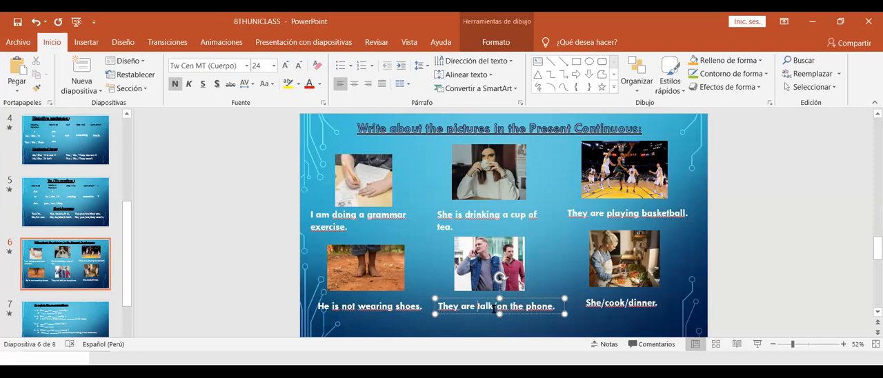
text(ing/)
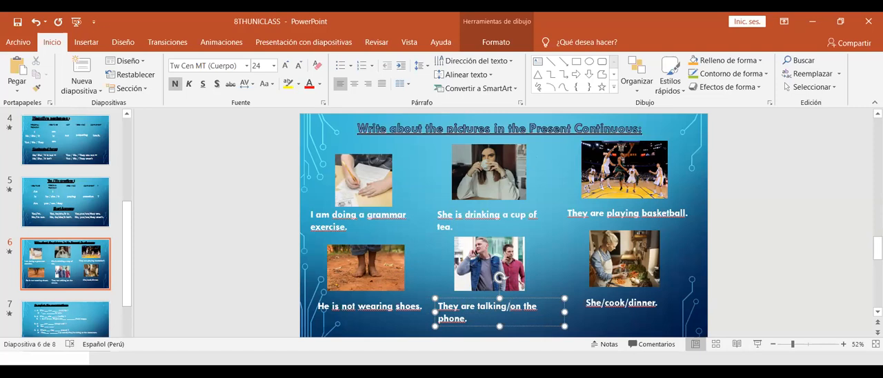
key(BackSpace)
click(70, 243)
scroll(76, 248, down, 1)
scroll(76, 248, down, 1)
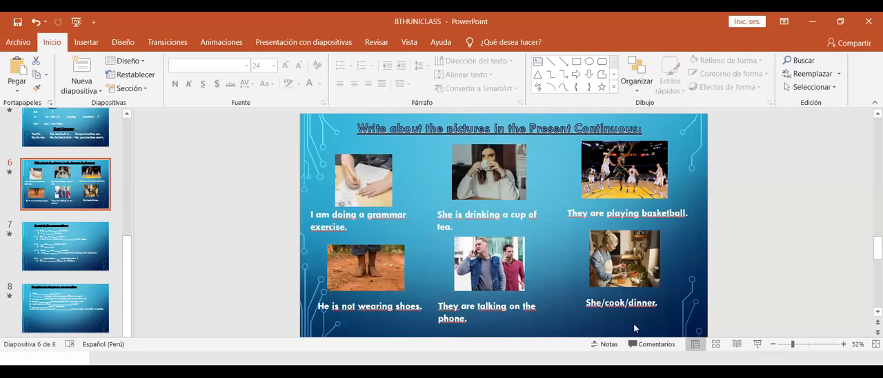
Change 'She/cook/dinner.' into 'She is cooking dinner.', completing all six captions
click(608, 303)
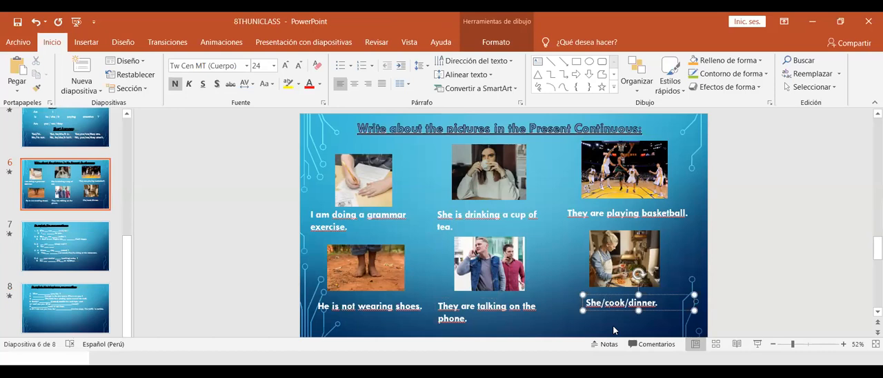
key(BackSpace)
text(is cook)
text(ing)
key(Delete)
click(679, 265)
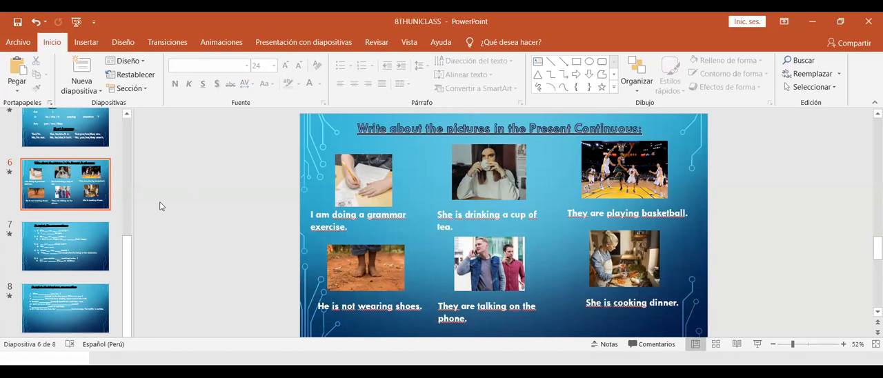
Go to slide 7 and move conversation items 5 and 4 down slightly
click(56, 254)
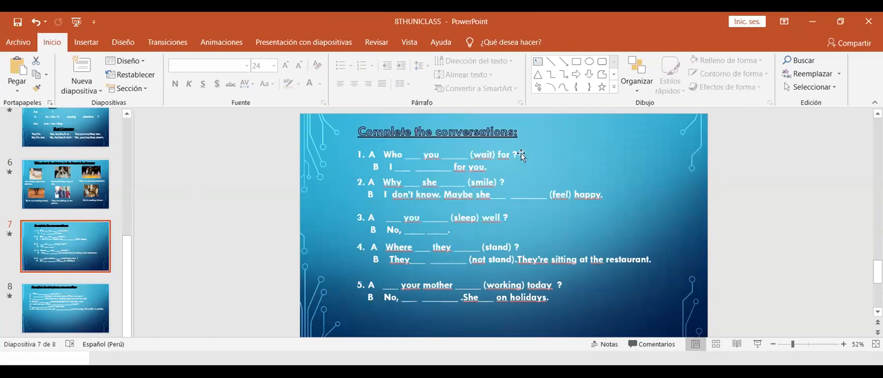
click(460, 279)
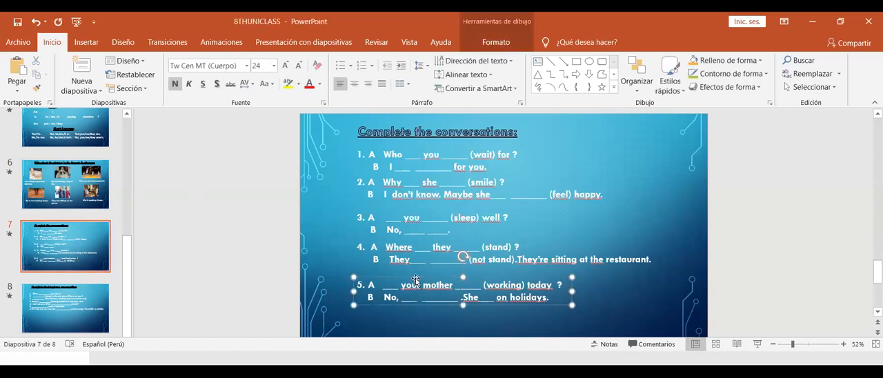
drag(417, 276, 417, 289)
click(402, 242)
drag(402, 239, 402, 251)
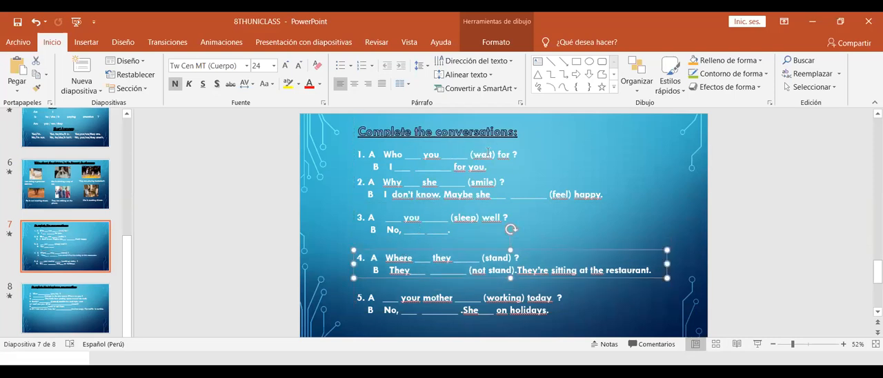
Move conversation items 3 and 2 down slightly to even the spacing
click(433, 214)
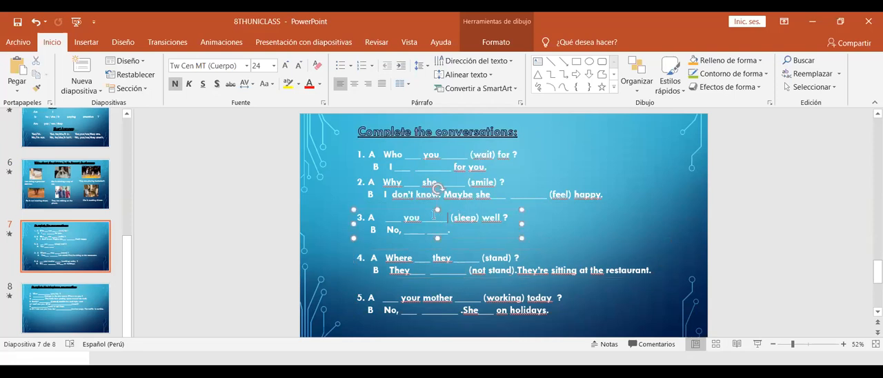
drag(419, 209, 419, 216)
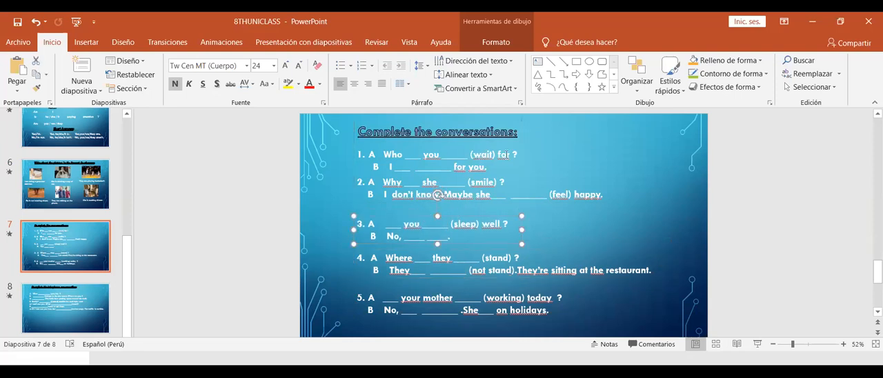
click(424, 177)
drag(421, 173, 421, 181)
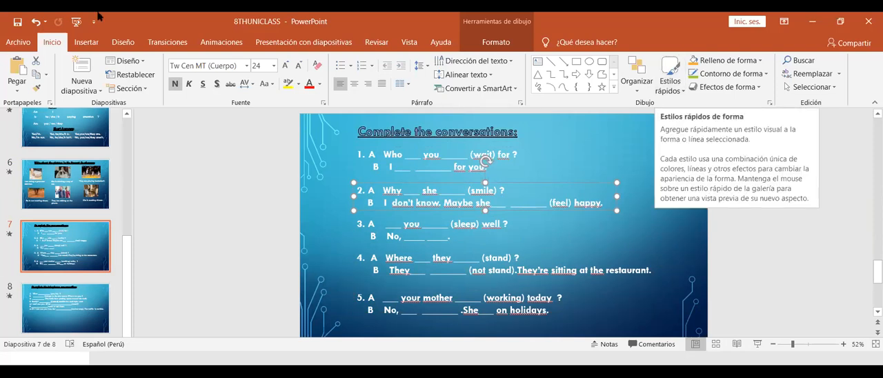
Fill item 1's blanks: "Who are you waiting for?" / "I am waiting for you."
click(419, 156)
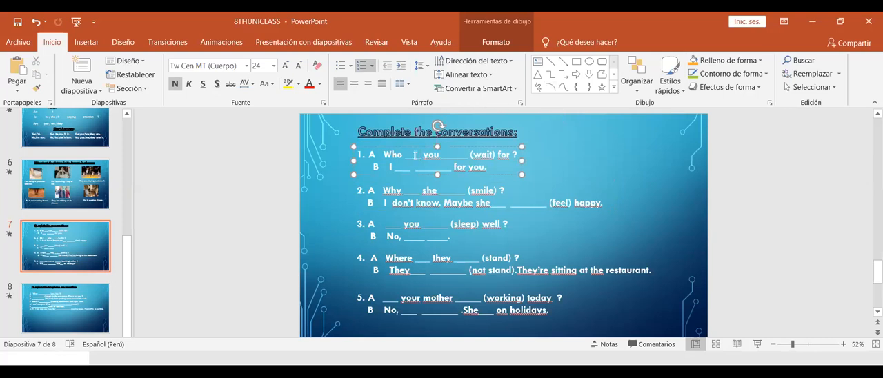
key(BackSpace)
key(BackSpace)
key(BackSpace)
key(BackSpace)
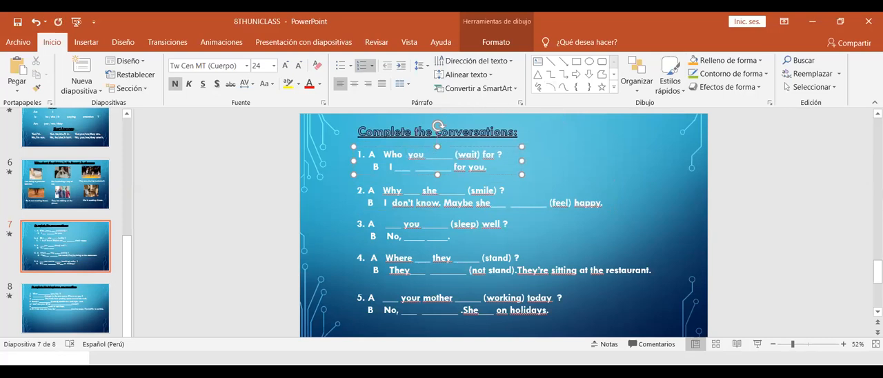
text(are)
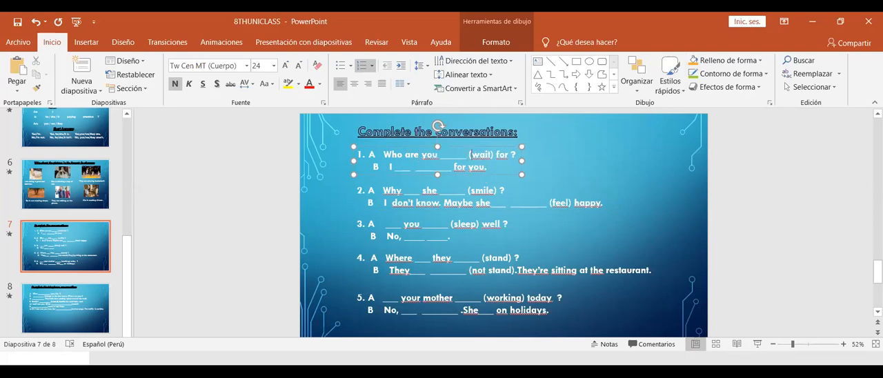
key(BackSpace)
key(BackSpace)
key(BackSpace)
key(BackSpace)
key(BackSpace)
key(BackSpace)
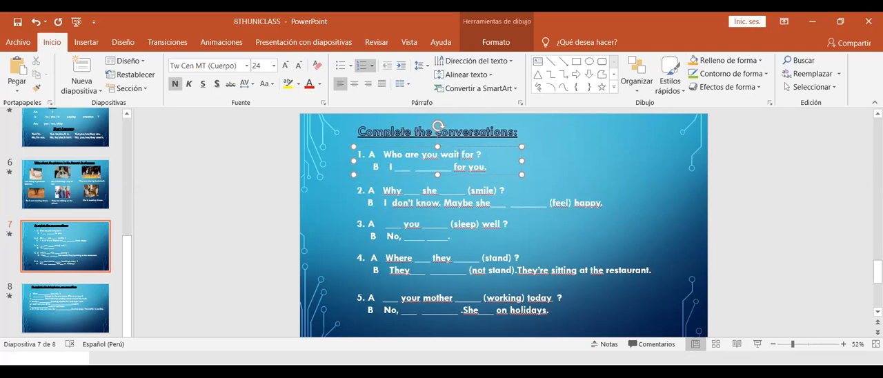
text(ing)
key(BackSpace)
key(BackSpace)
key(BackSpace)
key(BackSpace)
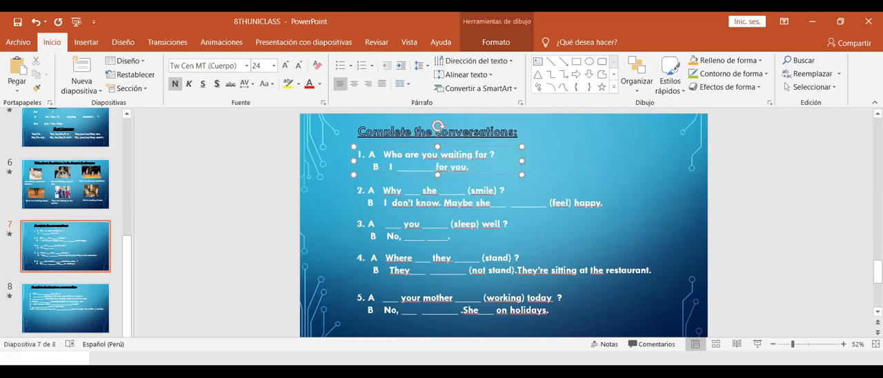
text(am)
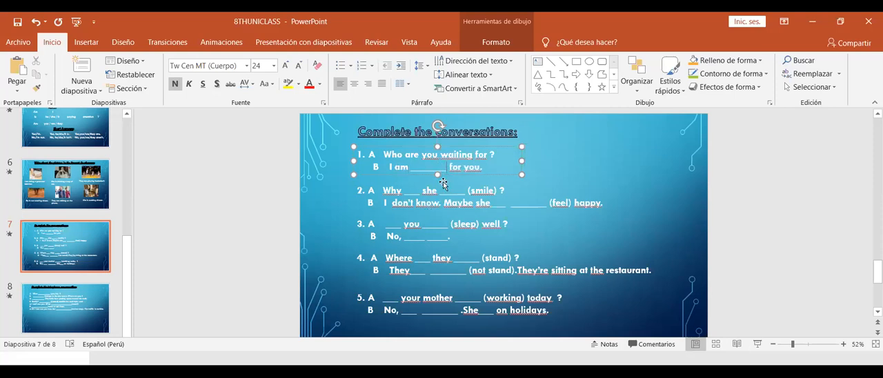
key(BackSpace)
key(BackSpace)
key(BackSpace)
key(BackSpace)
key(BackSpace)
key(BackSpace)
key(BackSpace)
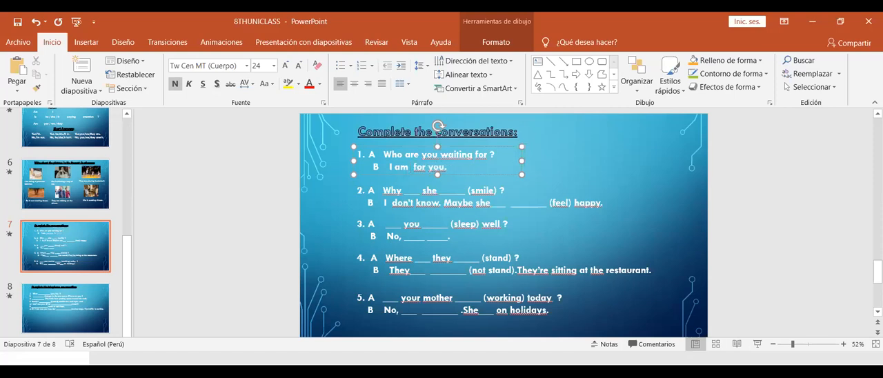
text(waiting)
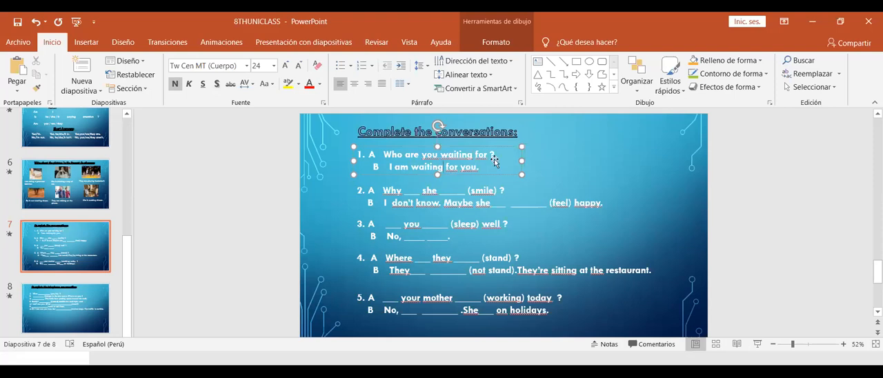
click(604, 168)
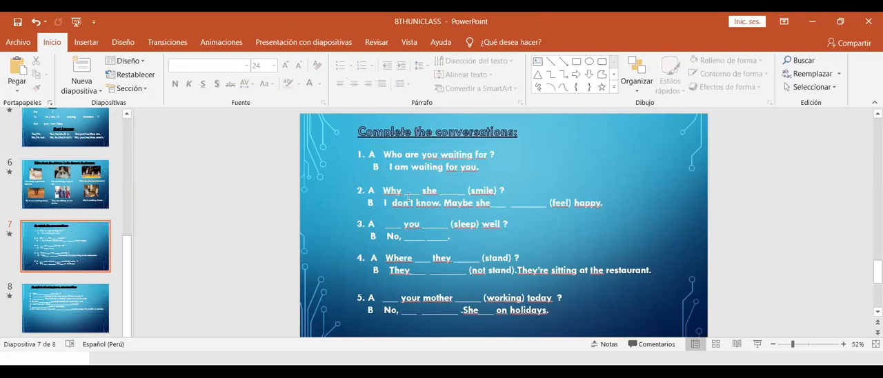
Fill question 2's blanks so it reads "Why is she smiling?"
click(419, 196)
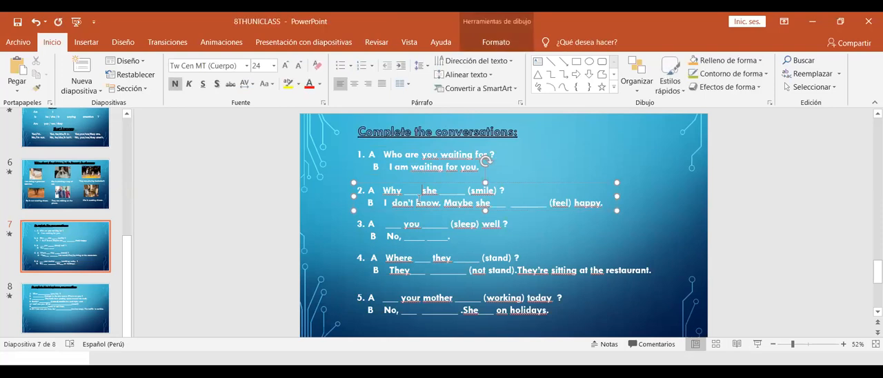
key(BackSpace)
key(BackSpace)
key(BackSpace)
key(BackSpace)
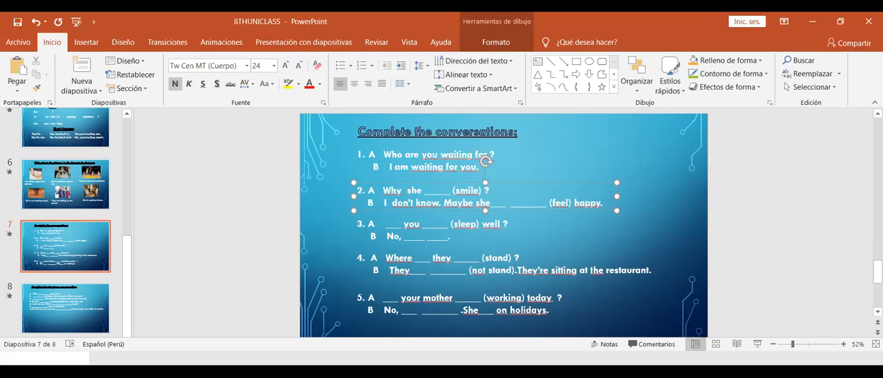
text(is)
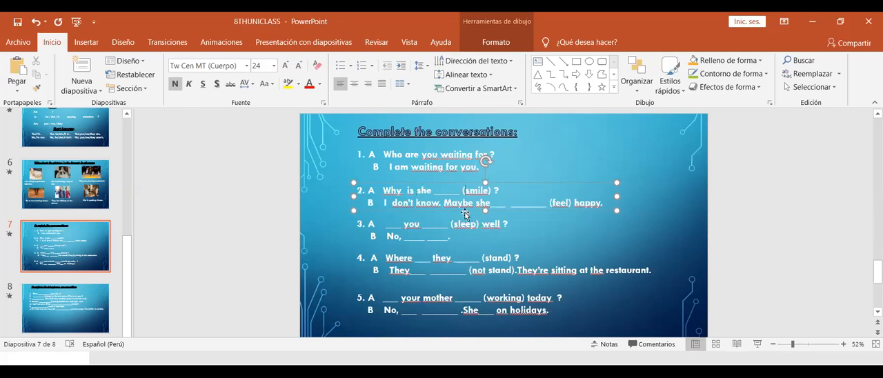
key(BackSpace)
key(BackSpace)
key(BackSpace)
key(BackSpace)
key(BackSpace)
key(BackSpace)
key(BackSpace)
key(BackSpace)
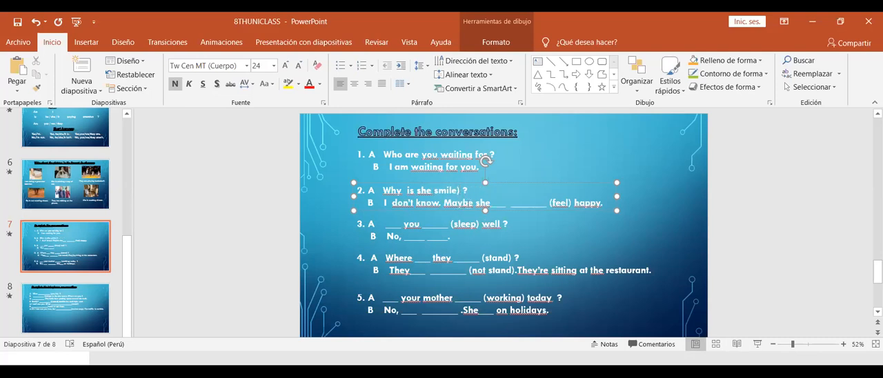
key(BackSpace)
key(BackSpace)
text(ing)
Fill answer 2B so it reads "Maybe she is feeling happy."
click(508, 204)
key(BackSpace)
key(BackSpace)
key(BackSpace)
key(BackSpace)
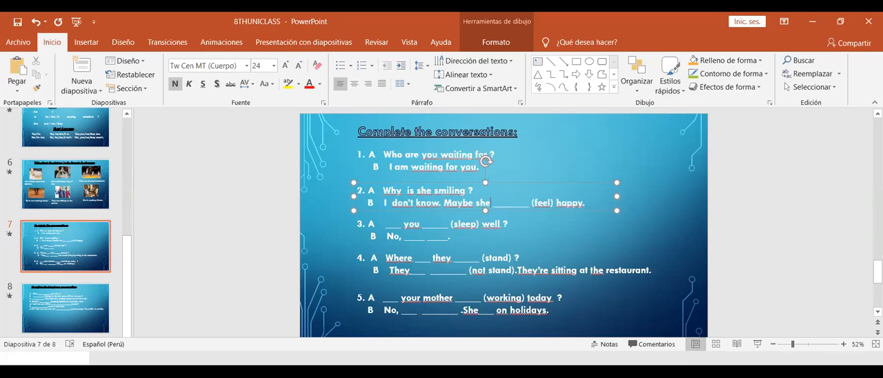
text(_)
text(is)
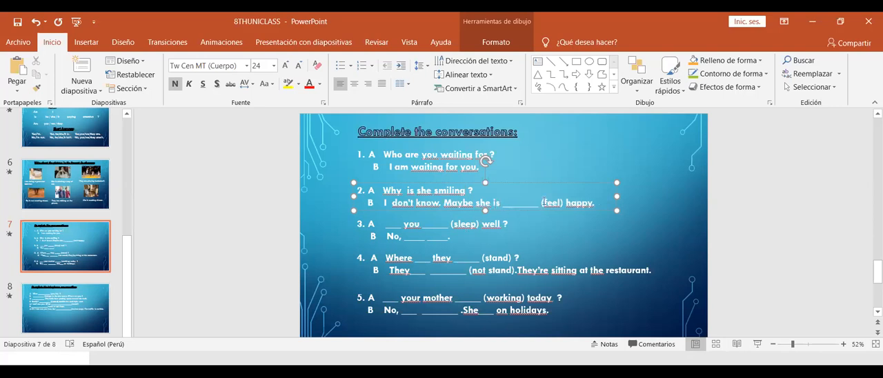
click(544, 203)
key(BackSpace)
key(BackSpace)
key(BackSpace)
key(BackSpace)
key(BackSpace)
key(BackSpace)
key(BackSpace)
key(BackSpace)
key(BackSpace)
key(BackSpace)
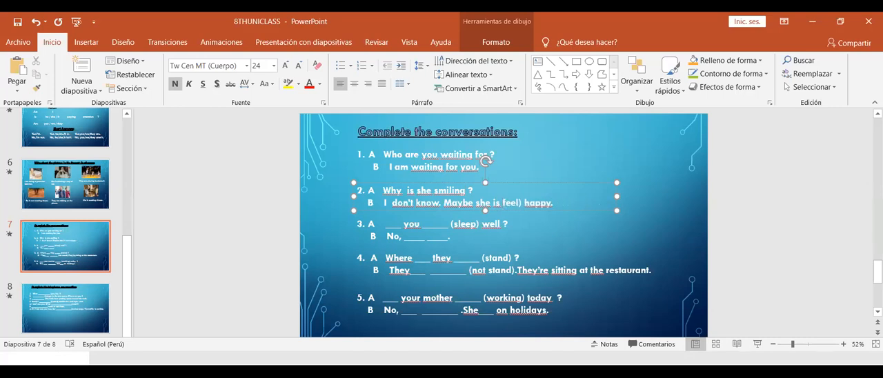
key(BackSpace)
text(ing)
click(501, 232)
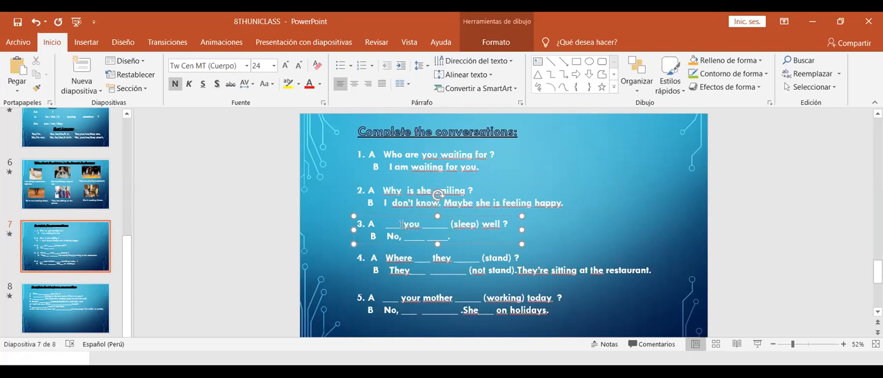
Fill question 3 so it reads "Are you sleeping well ?"
drag(402, 224, 391, 224)
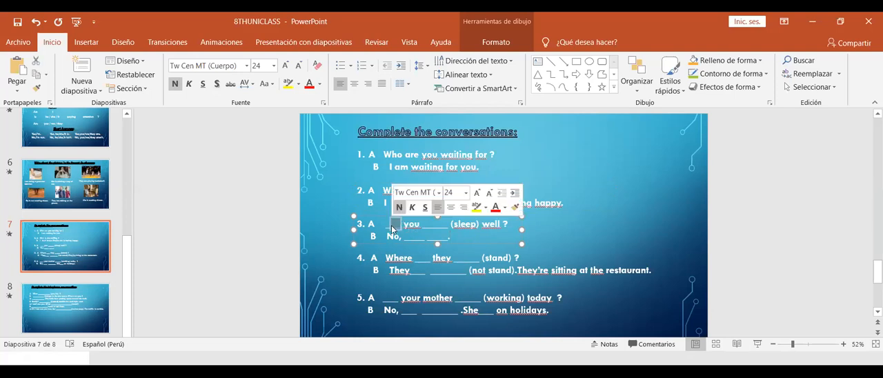
key(BackSpace)
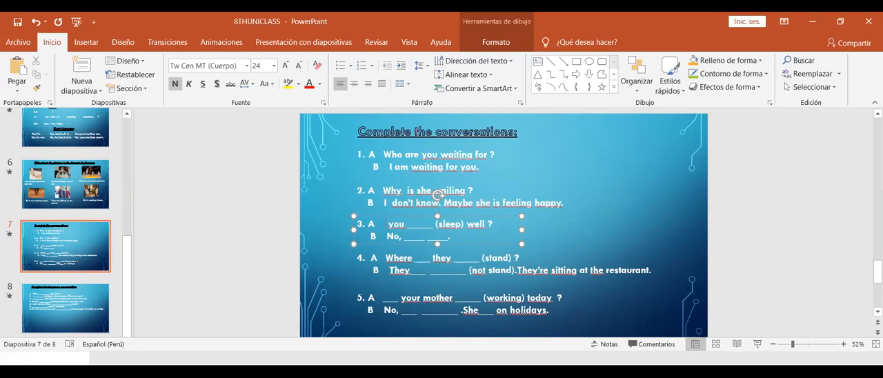
text(Are)
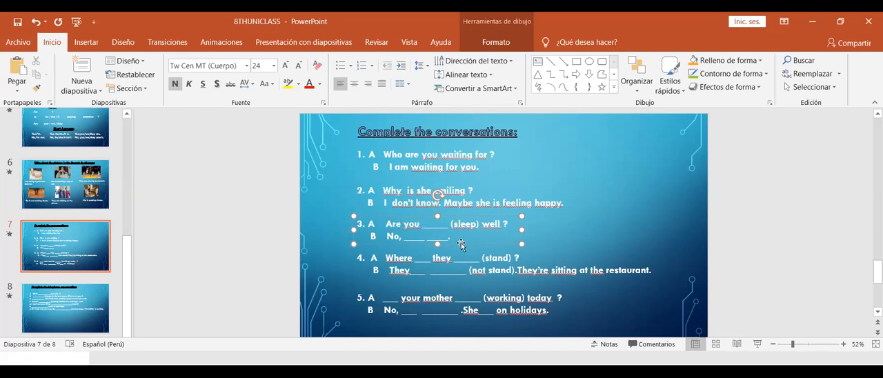
key(BackSpace)
key(BackSpace)
key(BackSpace)
key(BackSpace)
key(BackSpace)
key(BackSpace)
key(BackSpace)
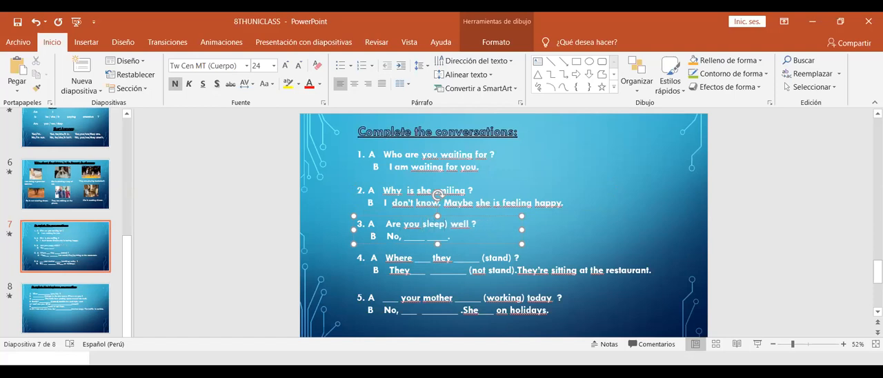
key(BackSpace)
text(ing)
Replace answer 3's underscores with "No, I am not."
key(BackSpace)
key(BackSpace)
key(BackSpace)
text(I am not)
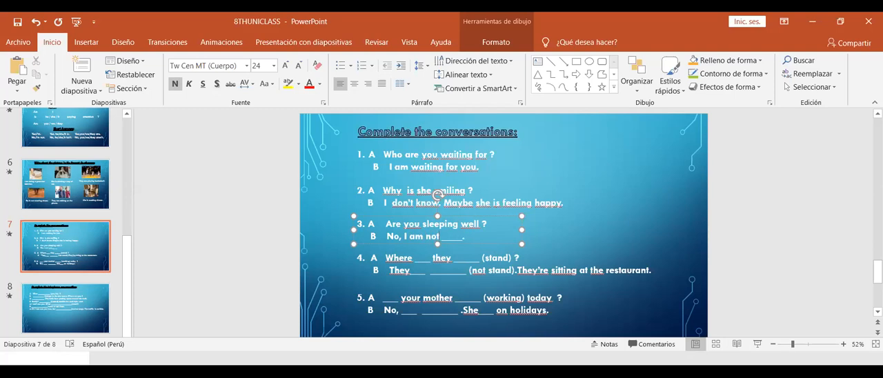
key(Delete)
key(Delete)
key(Delete)
key(Delete)
key(Delete)
click(507, 269)
click(491, 281)
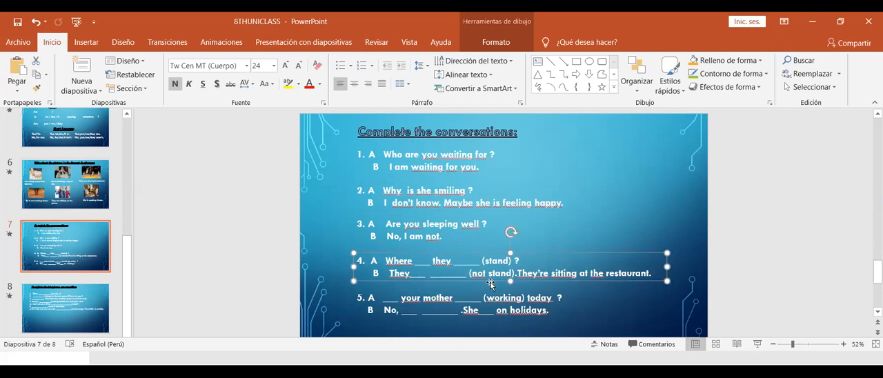
Shorten answer 3 to "No, I'm not." and add "are" after Where in question 4, removing a stray "are" from item 5
click(414, 236)
key(BackSpace)
key(BackSpace)
text(')
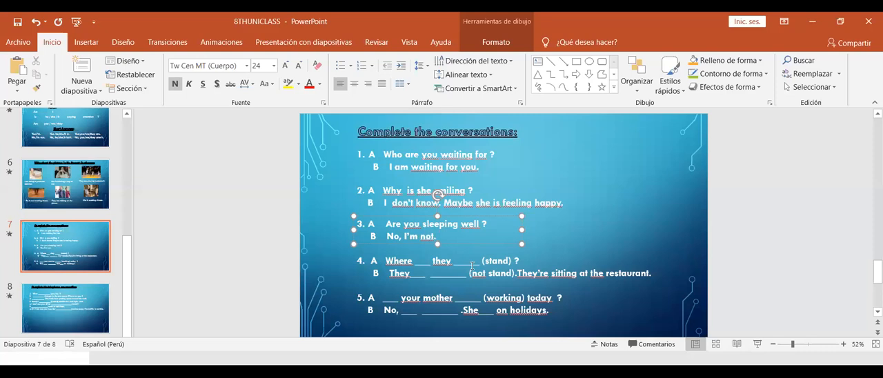
click(470, 273)
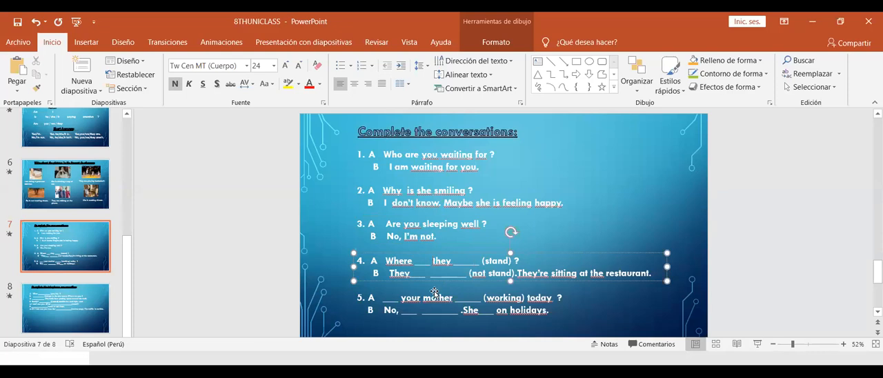
key(BackSpace)
key(BackSpace)
key(BackSpace)
key(BackSpace)
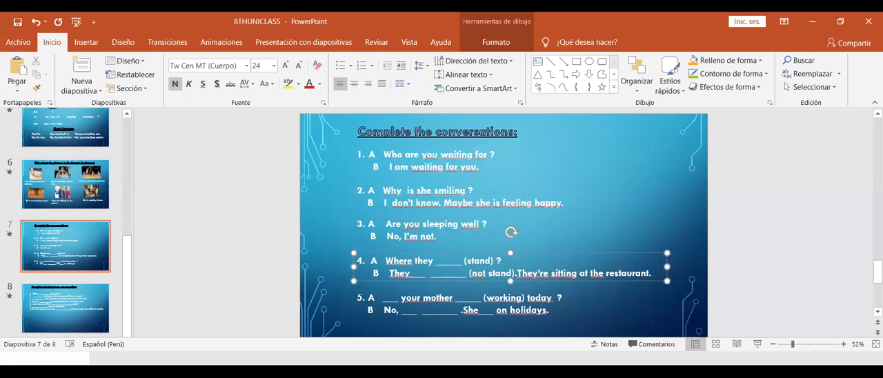
click(441, 297)
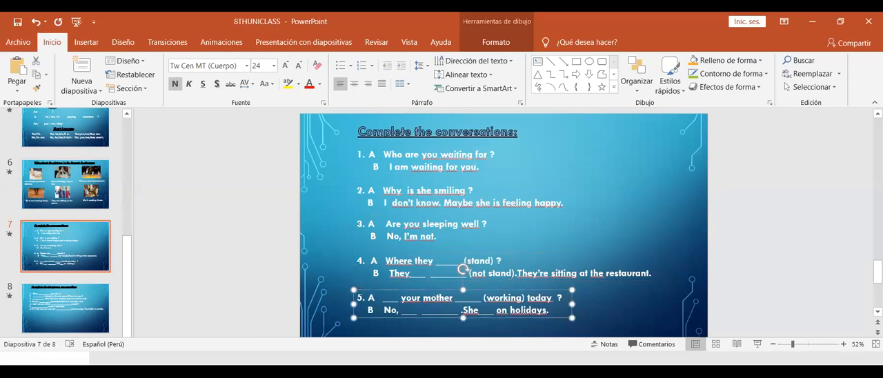
text(are)
key(BackSpace)
key(BackSpace)
key(BackSpace)
key(BackSpace)
Change "(stand)" to "standing" in question 4 and nudge its box upward
click(416, 270)
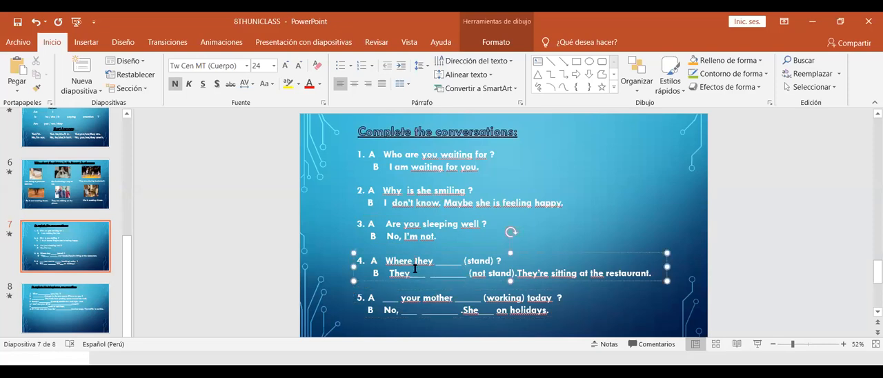
text(are)
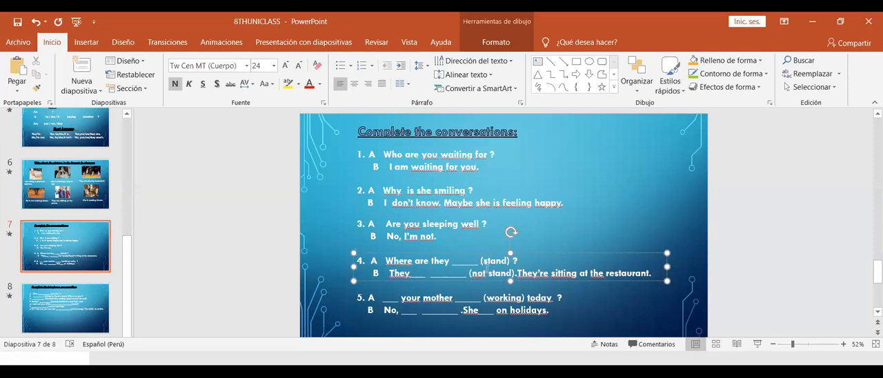
key(BackSpace)
key(BackSpace)
key(BackSpace)
key(BackSpace)
key(BackSpace)
key(BackSpace)
key(BackSpace)
key(BackSpace)
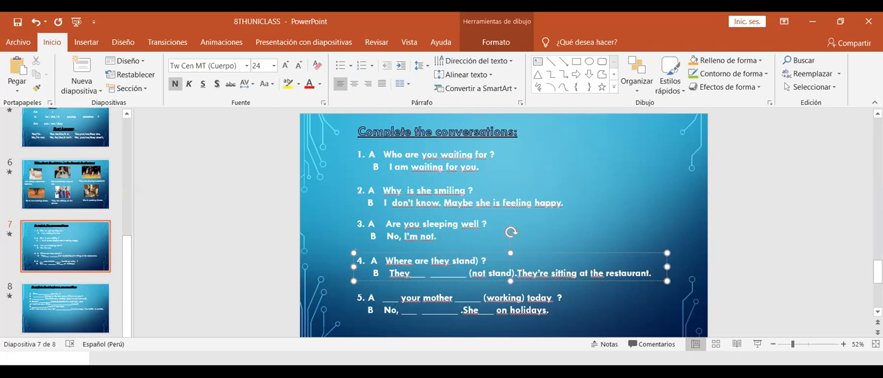
key(BackSpace)
text(ing)
drag(522, 245, 521, 246)
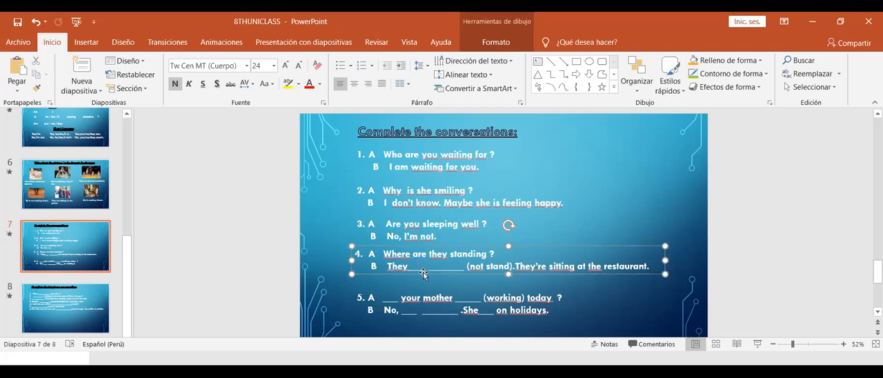
Fill answer 4B with "aren't" and change "(not stand)" to "standing"
key(BackSpace)
key(BackSpace)
key(BackSpace)
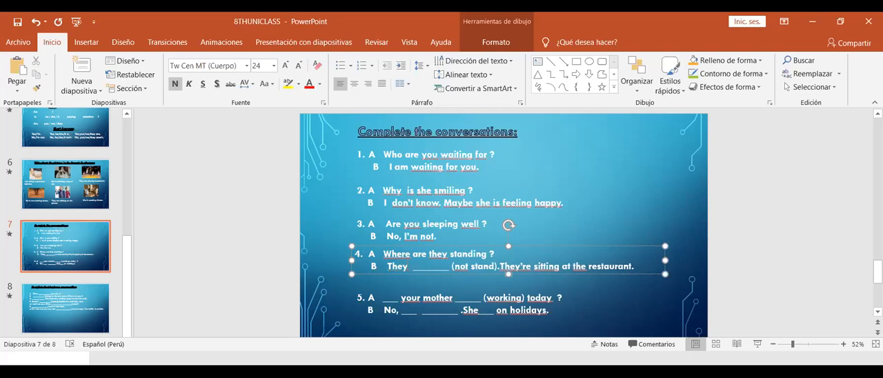
text(aren)
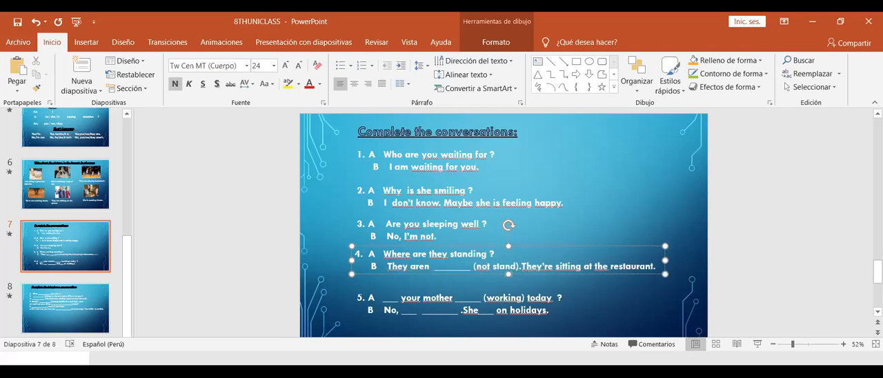
text('t)
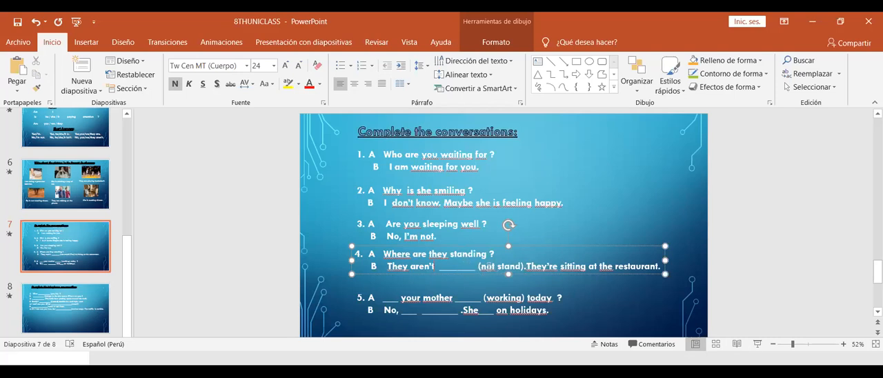
drag(497, 267, 439, 266)
key(BackSpace)
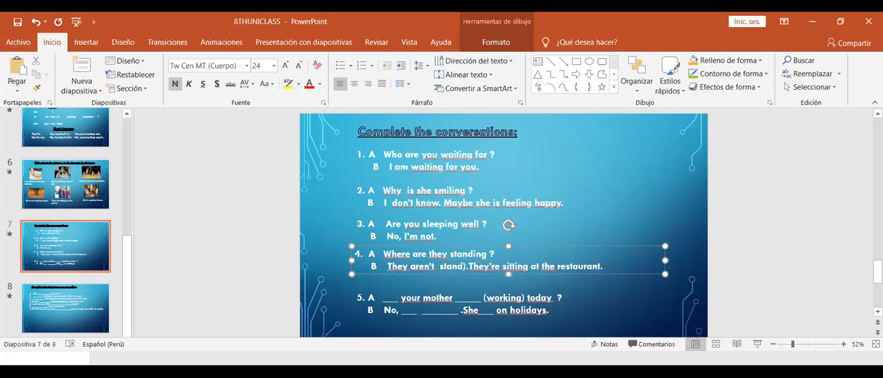
key(BackSpace)
text(ing)
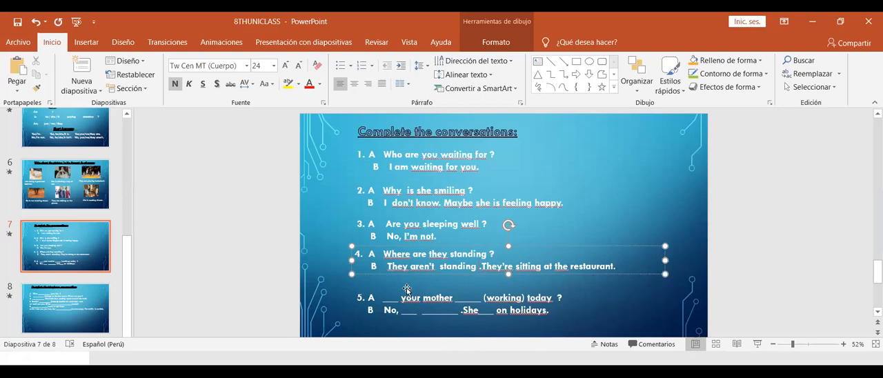
Fill question 5 so it reads "Is your mother working today?"
click(402, 307)
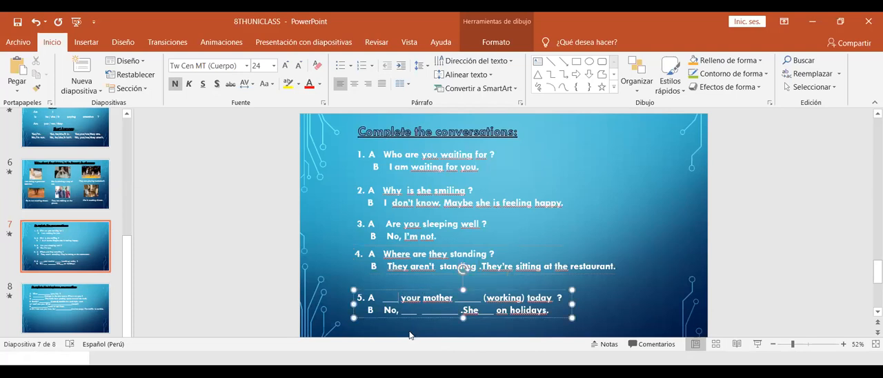
key(BackSpace)
key(BackSpace)
key(BackSpace)
key(BackSpace)
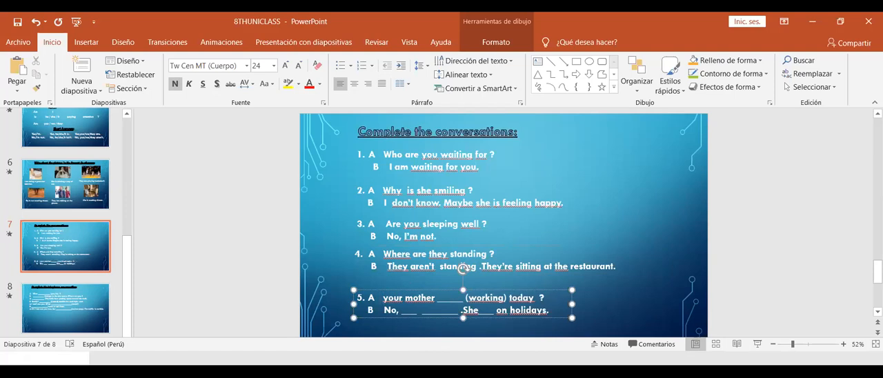
text(Is)
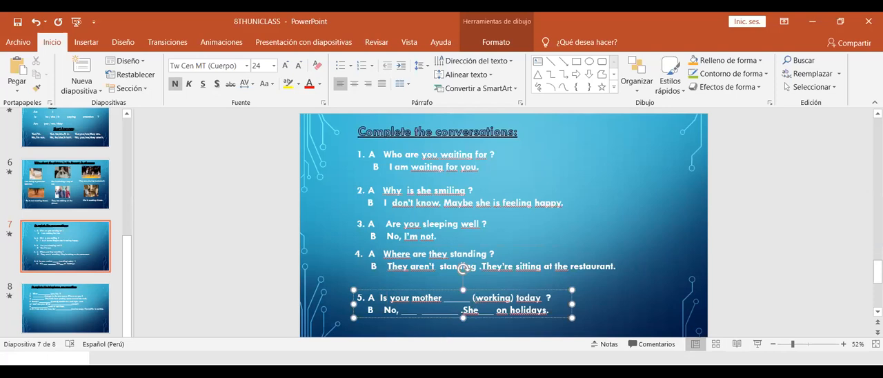
key(BackSpace)
key(BackSpace)
key(BackSpace)
key(BackSpace)
key(BackSpace)
key(BackSpace)
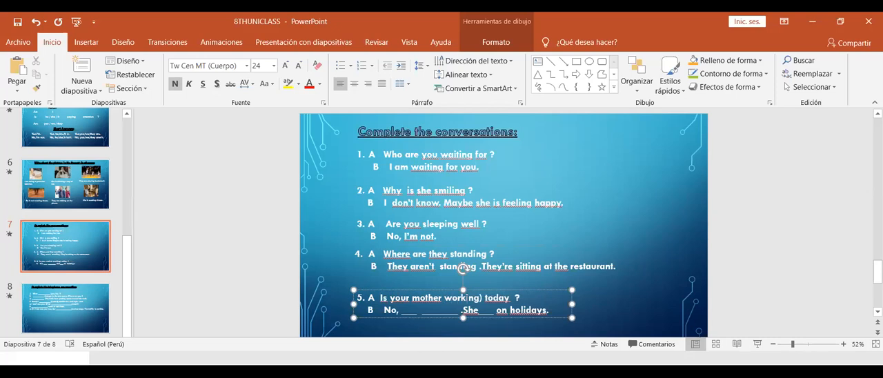
key(BackSpace)
Fill answer 5 with "she isn't" and move "She___ on holidays." onto its own line
key(BackSpace)
key(BackSpace)
key(BackSpace)
key(BackSpace)
text(she)
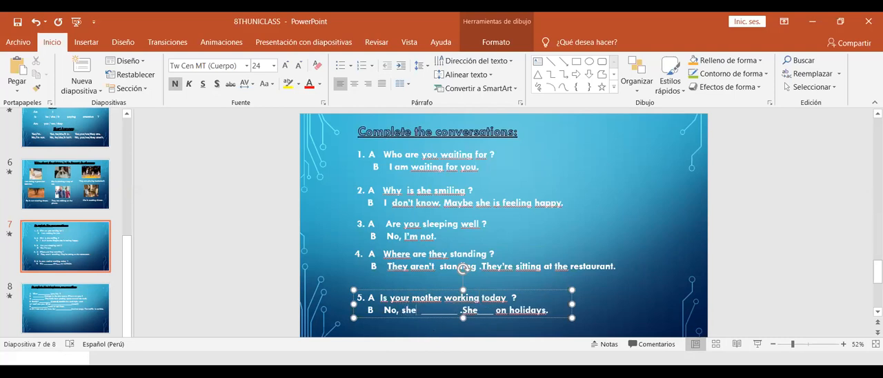
drag(458, 311, 422, 310)
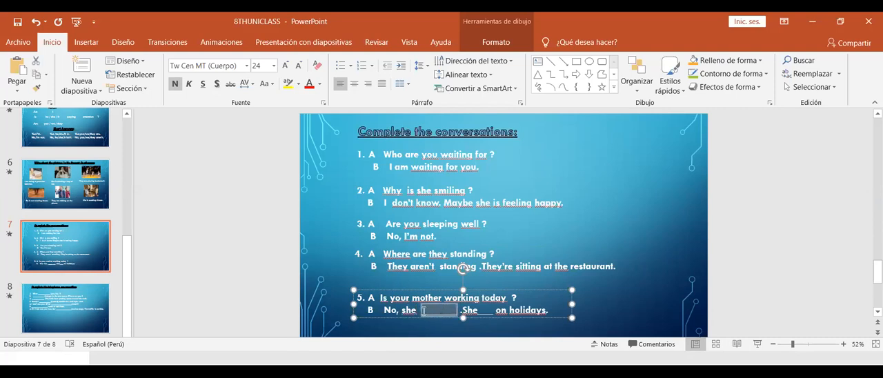
key(BackSpace)
text(isn't)
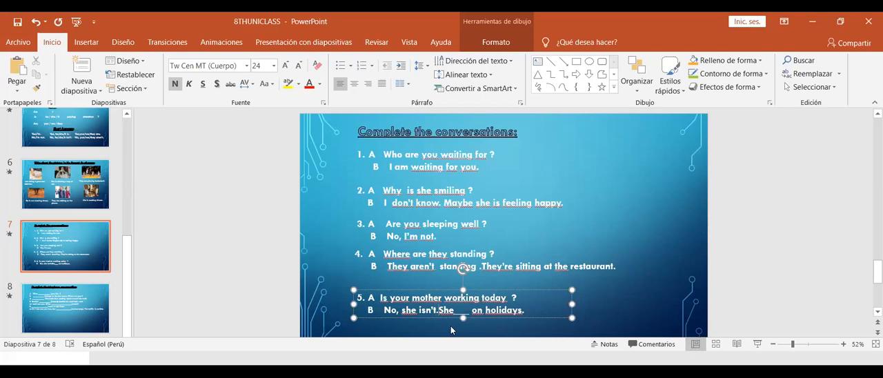
key(Return)
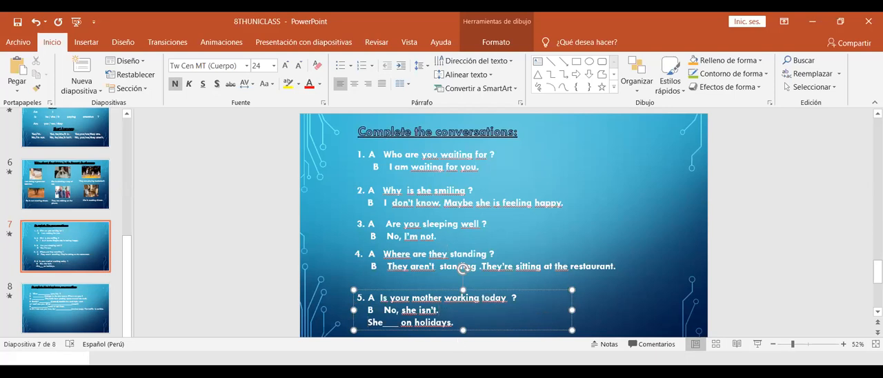
click(448, 251)
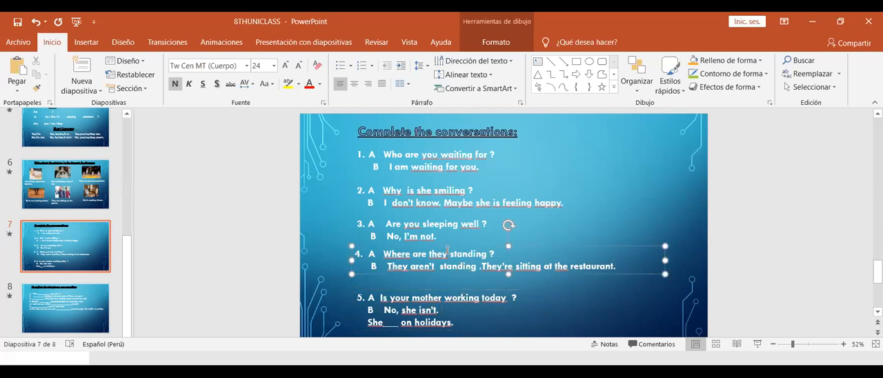
click(452, 314)
text(No,she isn't )
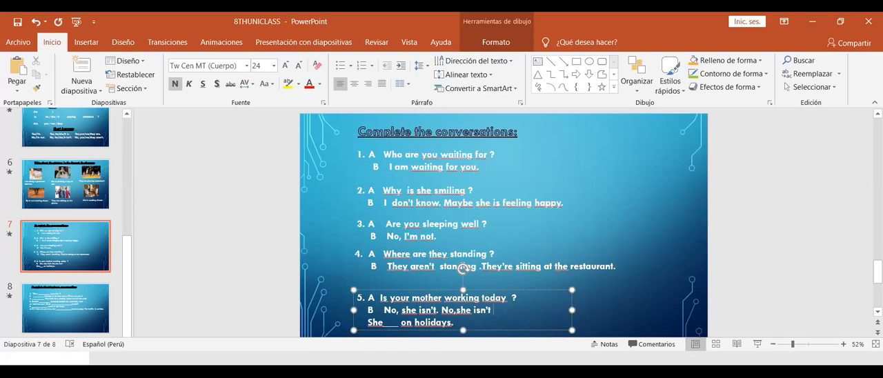
text(working today.)
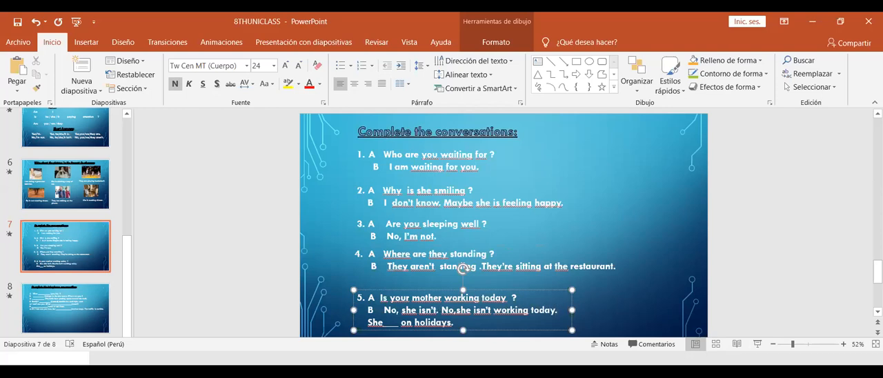
Extend answer 5 to "No, she isn't / No,she isn't working today."
click(472, 319)
text(.)
key(BackSpace)
key(BackSpace)
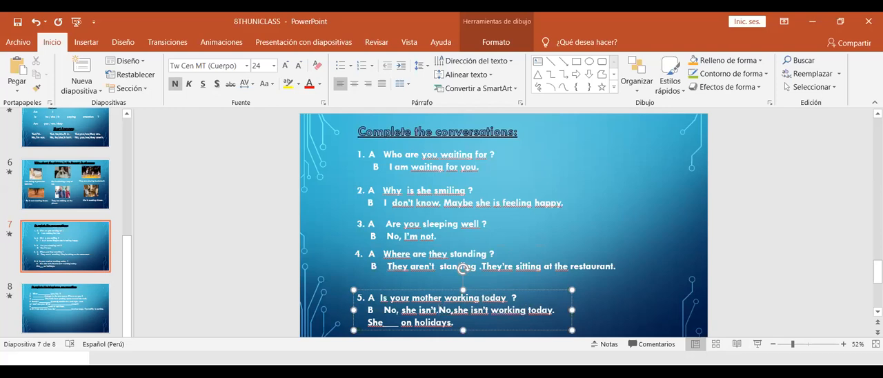
key(BackSpace)
text(/)
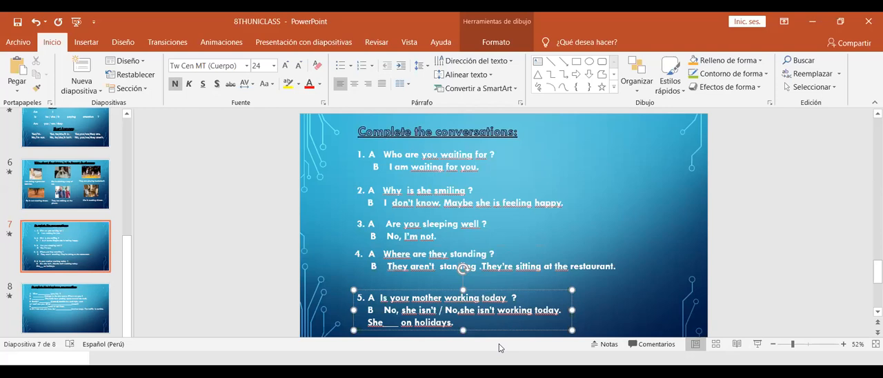
Reselect the item 5 text box to reposition it upward
click(520, 283)
click(520, 283)
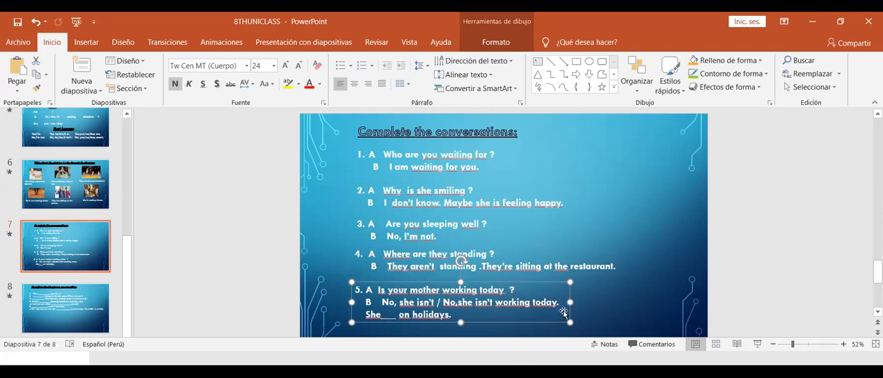
click(544, 284)
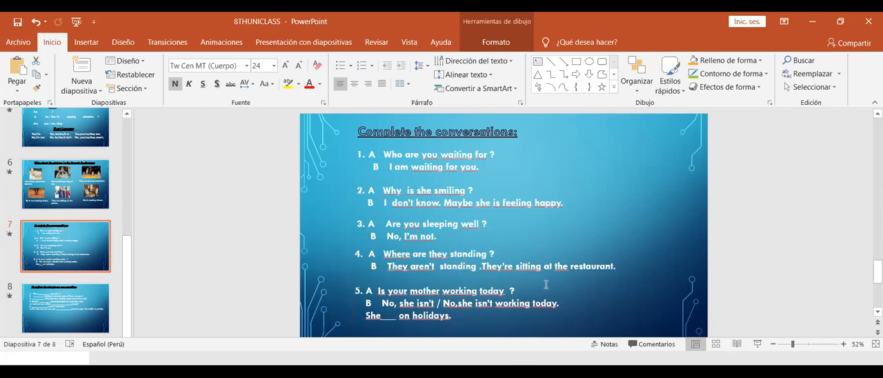
click(544, 284)
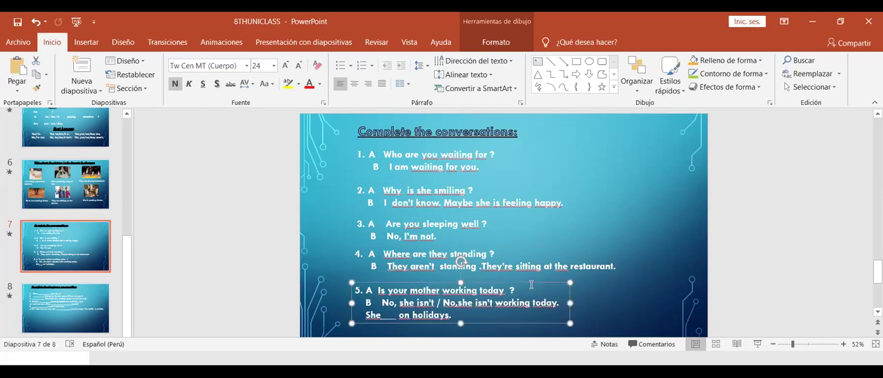
click(457, 256)
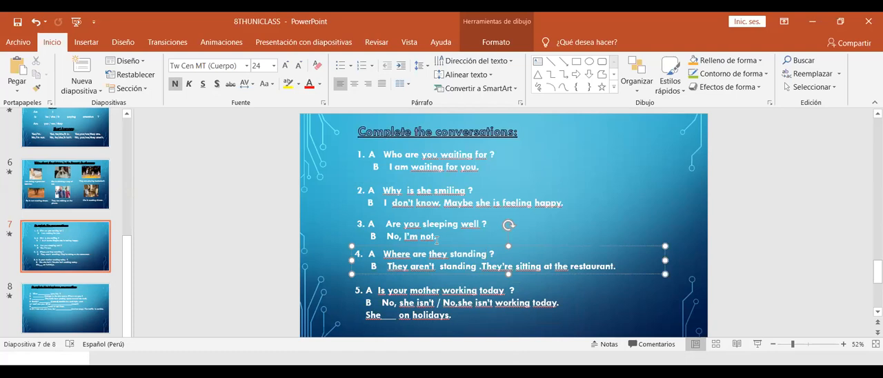
click(436, 239)
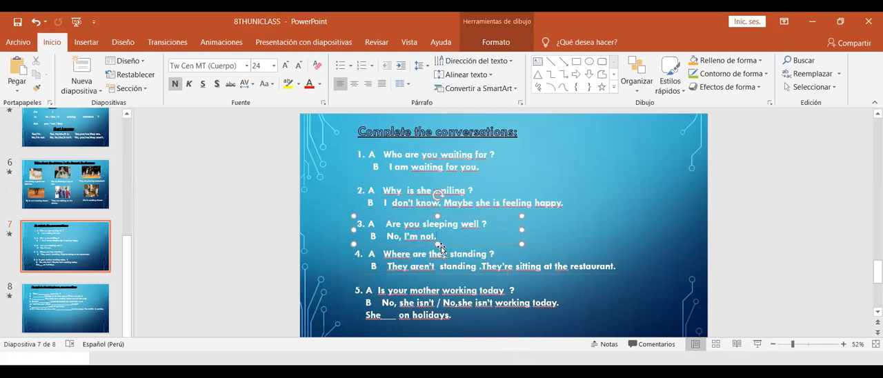
key(BackSpace)
text(sleep)
text(ing)
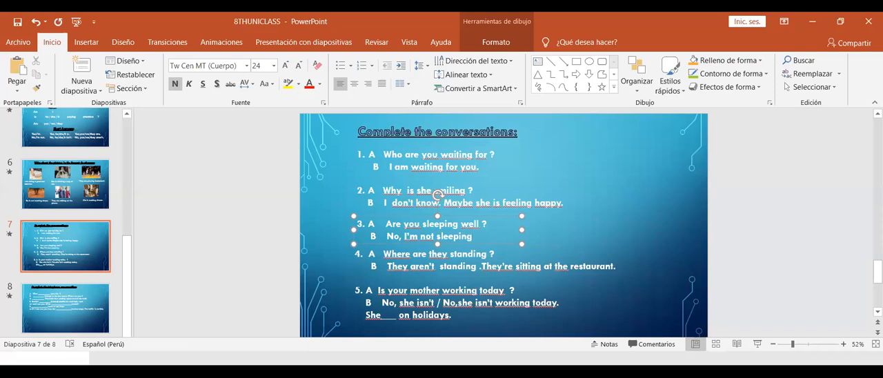
text( well)
key(BackSpace)
key(BackSpace)
key(BackSpace)
key(BackSpace)
key(BackSpace)
key(BackSpace)
key(BackSpace)
key(BackSpace)
key(BackSpace)
key(BackSpace)
Fill the last blank so it reads "She is on holidays." and switch to slide 8
click(510, 302)
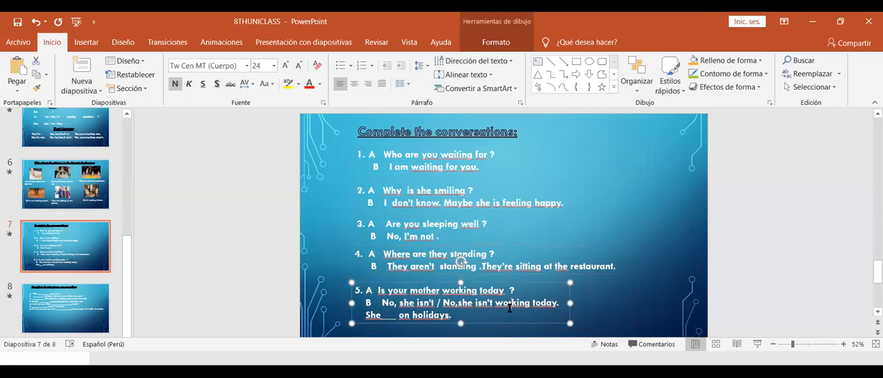
click(398, 316)
key(BackSpace)
key(BackSpace)
key(BackSpace)
key(BackSpace)
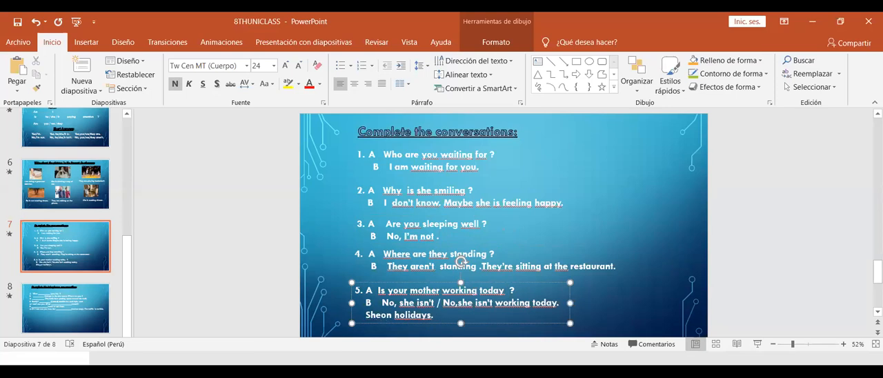
text(is)
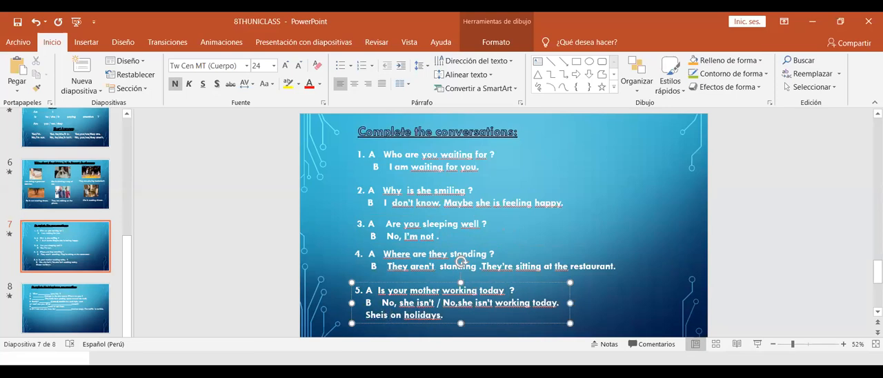
key(Left)
key(Left)
key(Left)
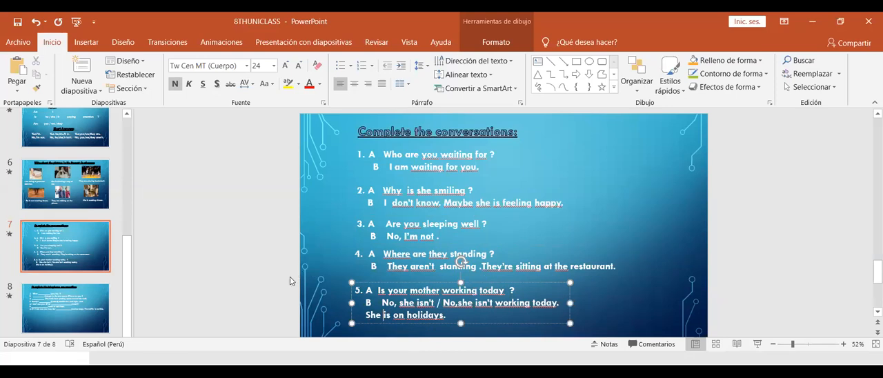
click(49, 323)
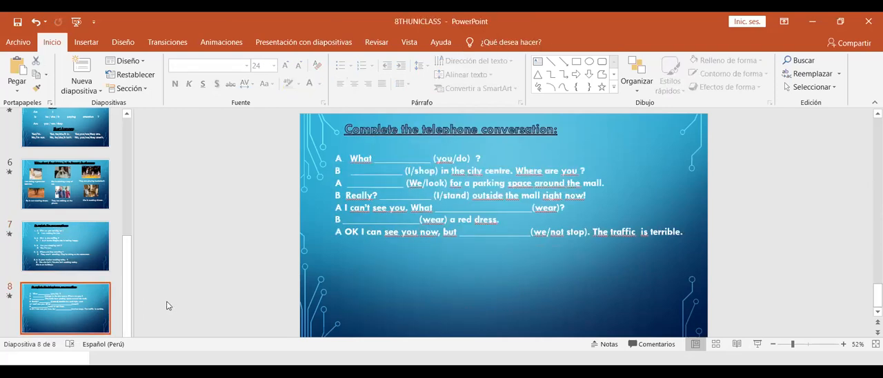
Nudge the conversation text box down-left and replace the blank after What with "are"
click(477, 245)
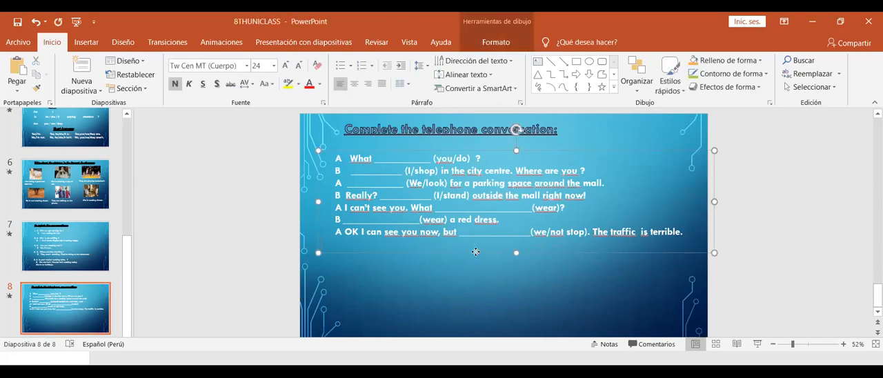
drag(477, 252, 455, 270)
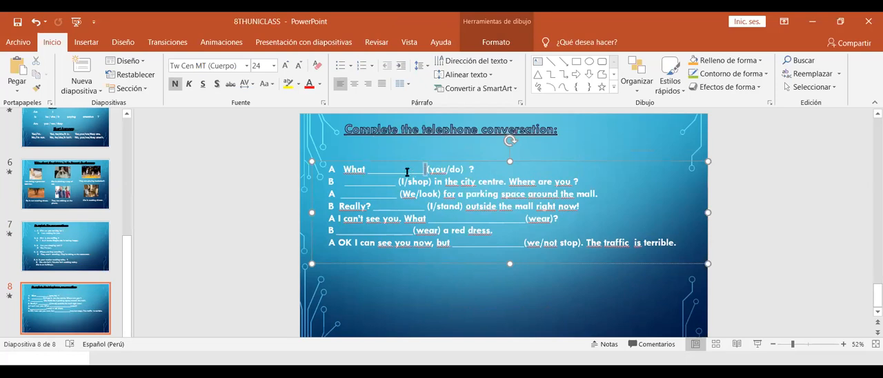
drag(426, 169, 369, 175)
key(Delete)
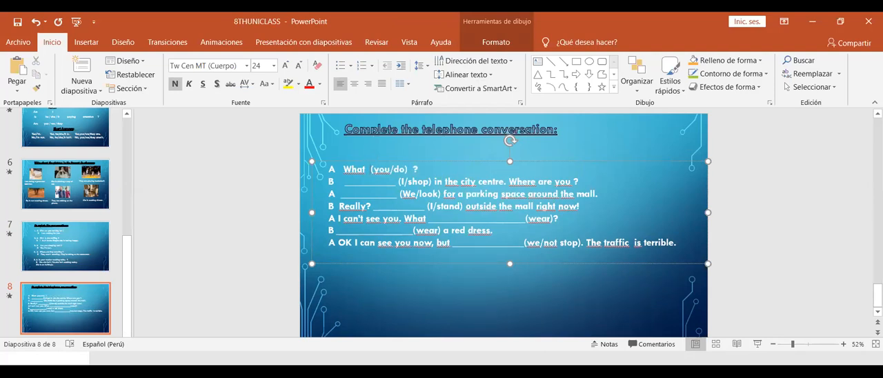
text(are you doing)
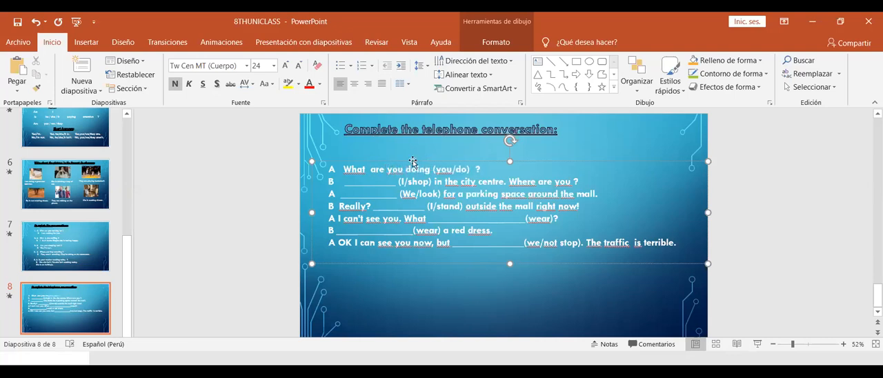
Replace the "(you/do)" hint so the line reads "What are you doing ?"
drag(468, 169, 435, 169)
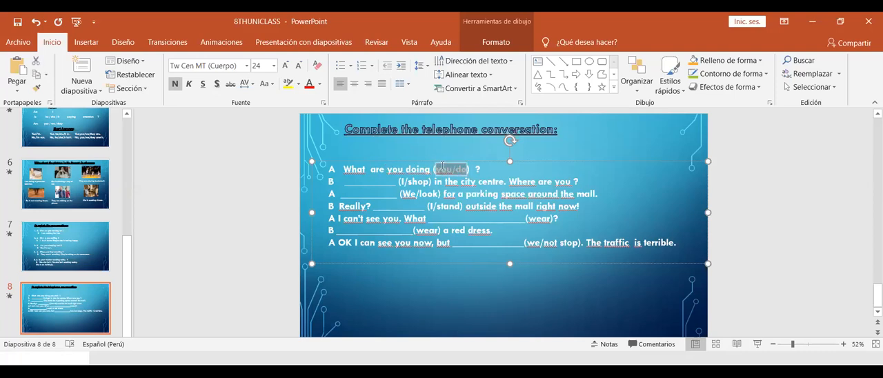
key(Delete)
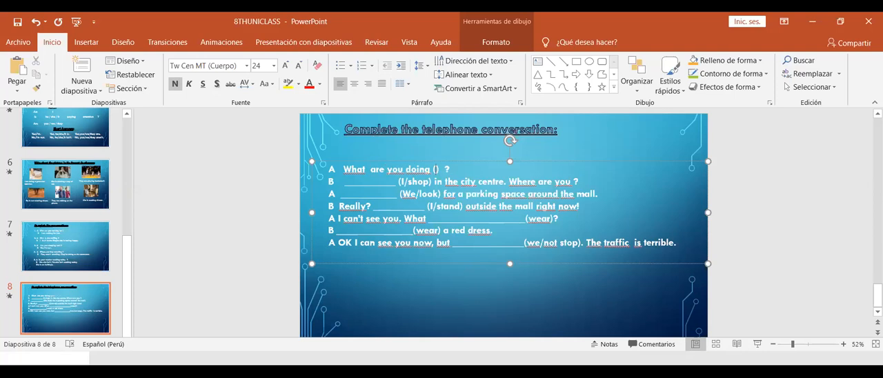
key(BackSpace)
key(BackSpace)
Replace the blank and "(I/shop)" so line B reads "I am shopping in the city centre."
drag(398, 184, 346, 187)
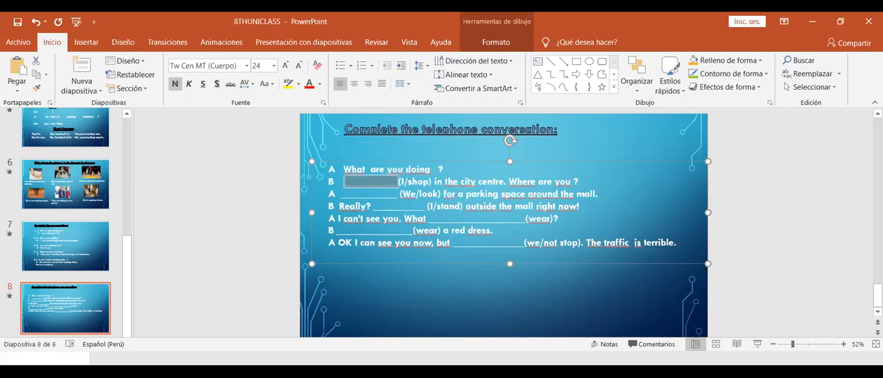
key(BackSpace)
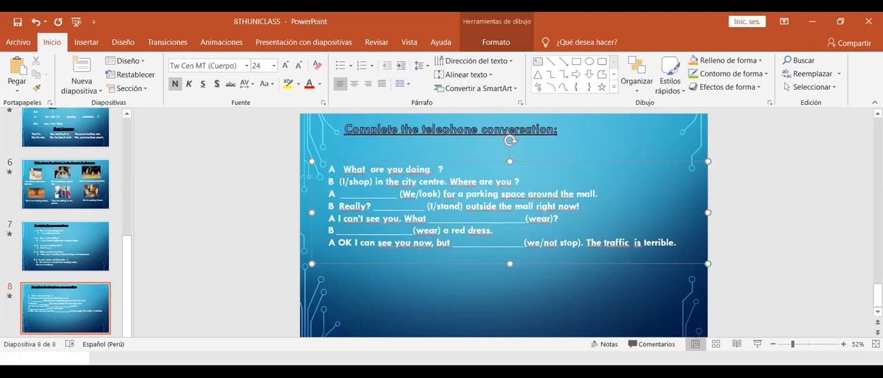
key(Delete)
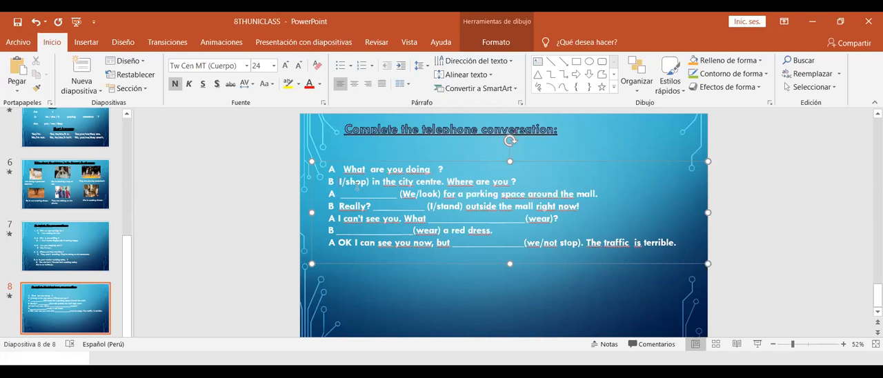
key(Delete)
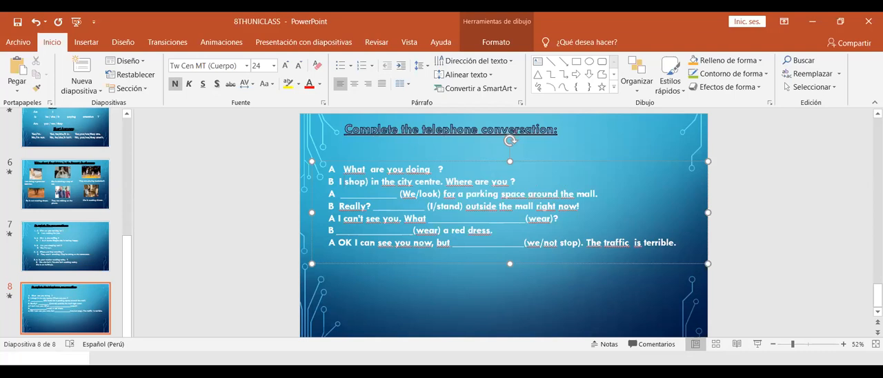
text(am)
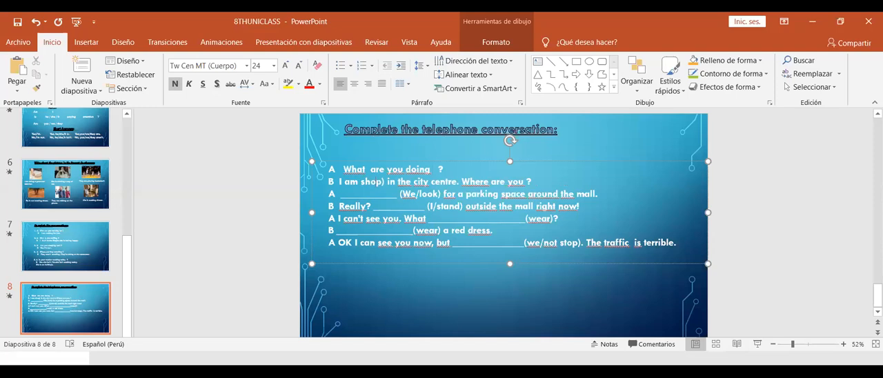
key(BackSpace)
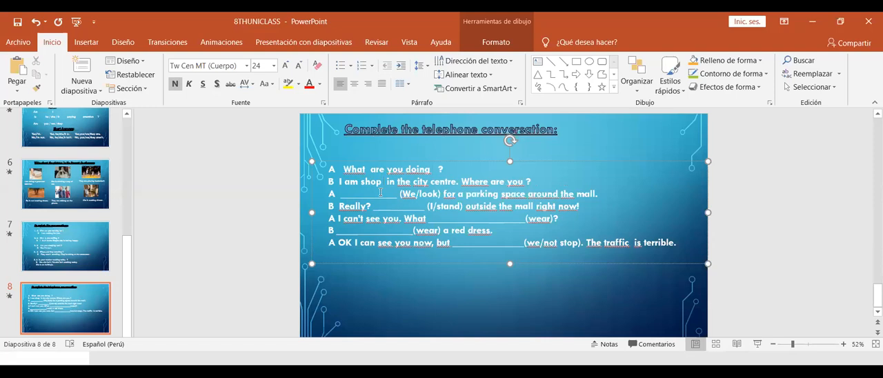
key(BackSpace)
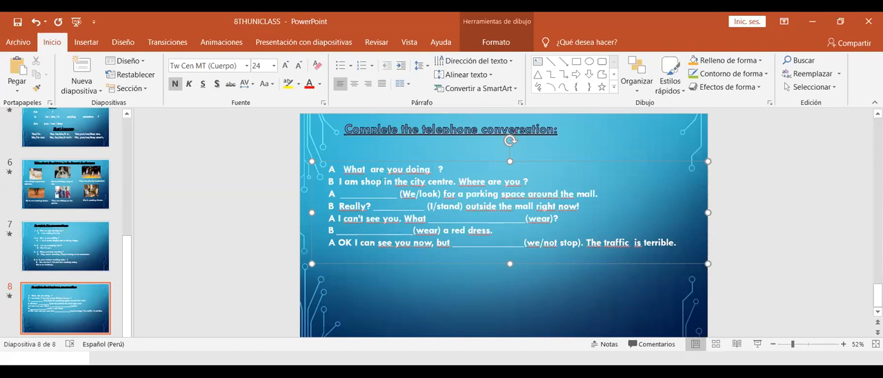
text(ping)
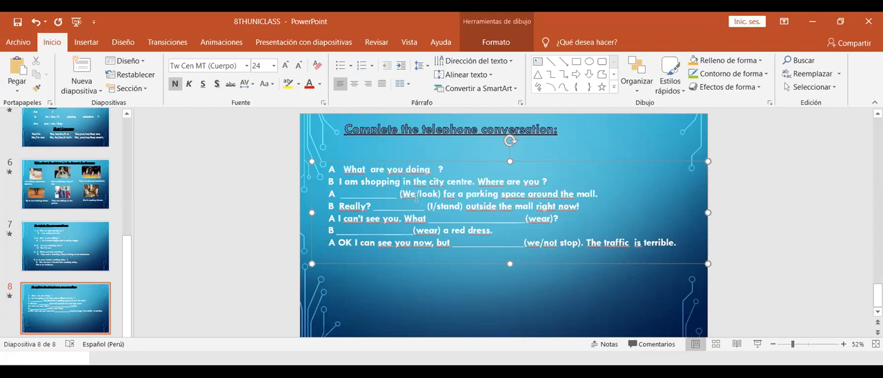
Replace "(We/look)" so the line reads "We are looking for a parking space around the mall." and nudge the box
double_click(362, 194)
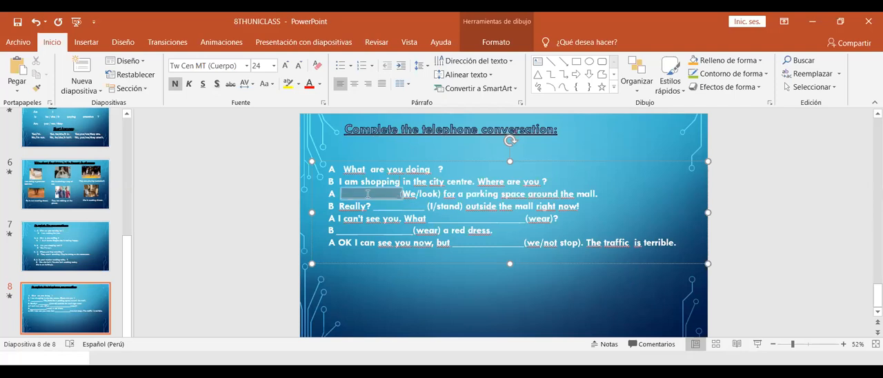
key(BackSpace)
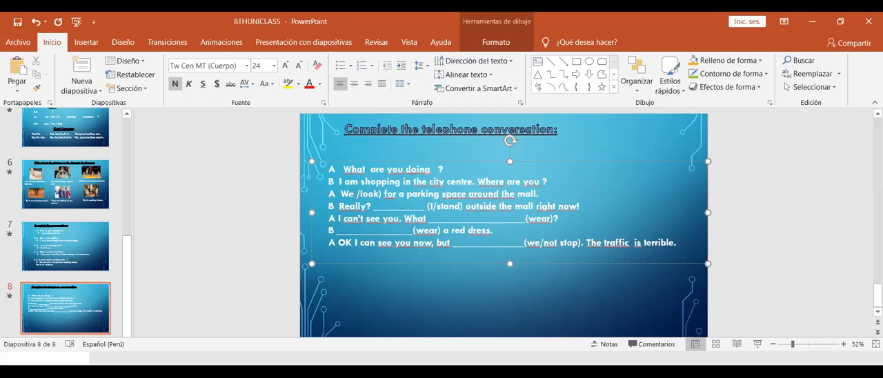
text(are)
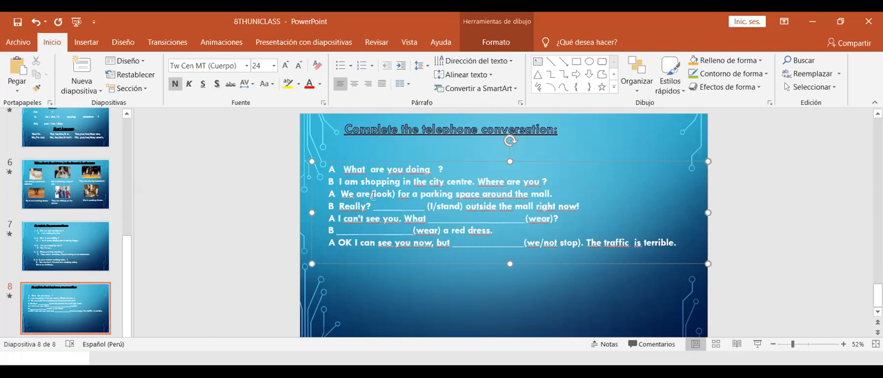
key(Delete)
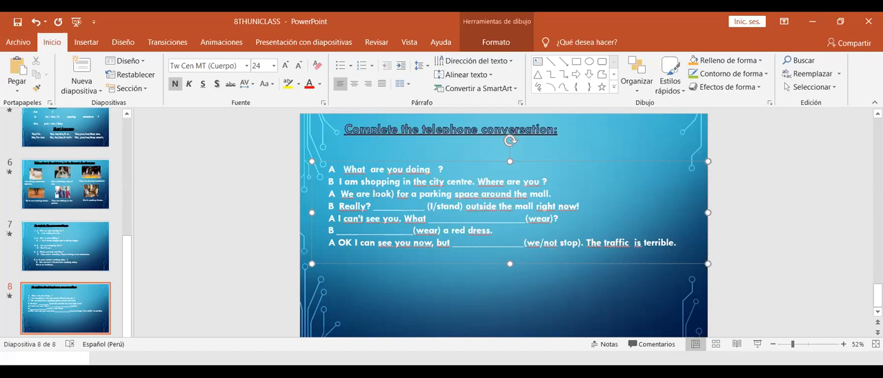
key(BackSpace)
text(ing)
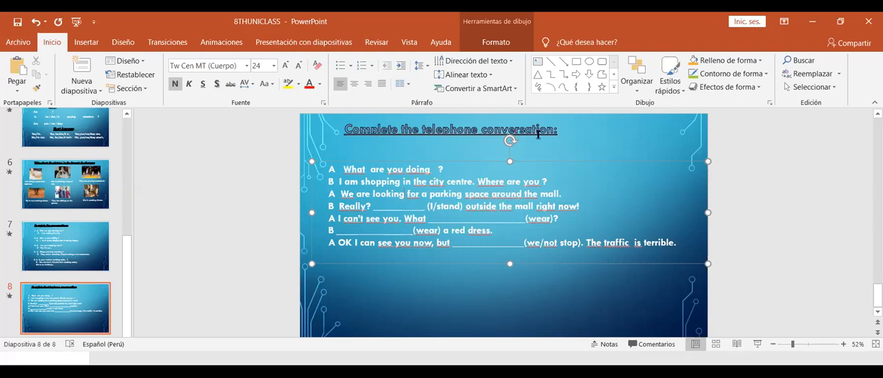
drag(536, 160, 532, 156)
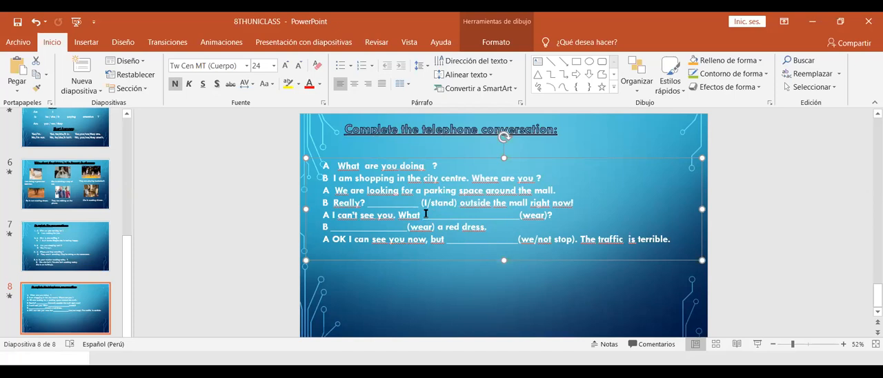
Replace the blank with "am" and change "(stand" to "standing" so B says "I am standing outside the mall"
double_click(422, 202)
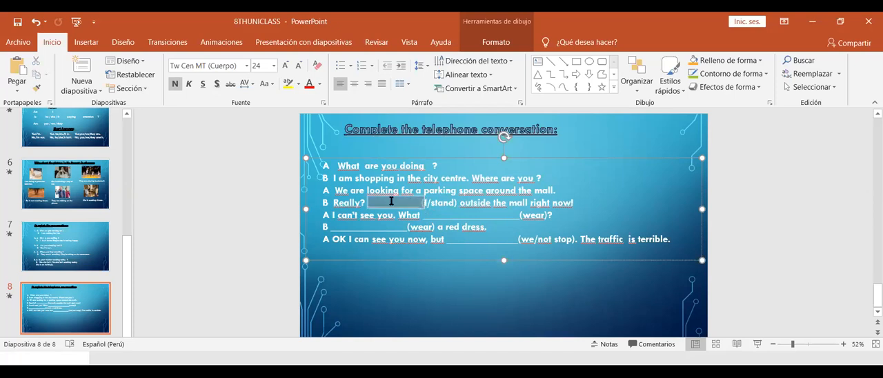
key(BackSpace)
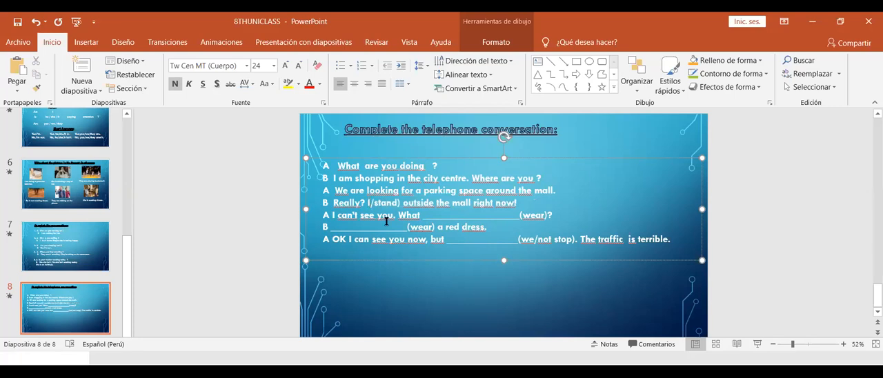
click(386, 222)
text(am)
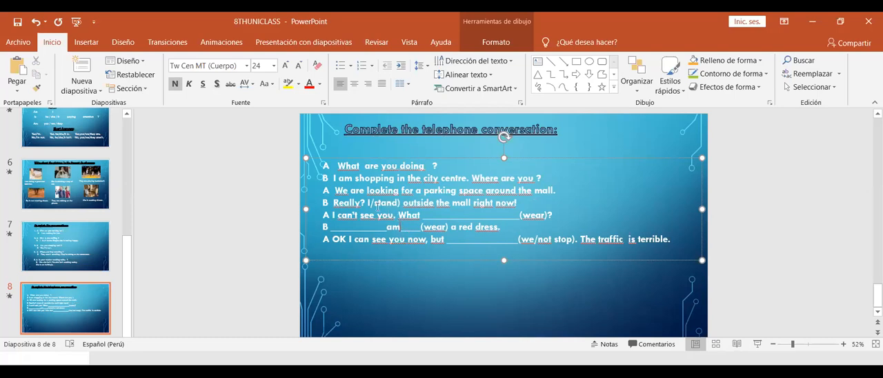
key(BackSpace)
key(BackSpace)
text(am)
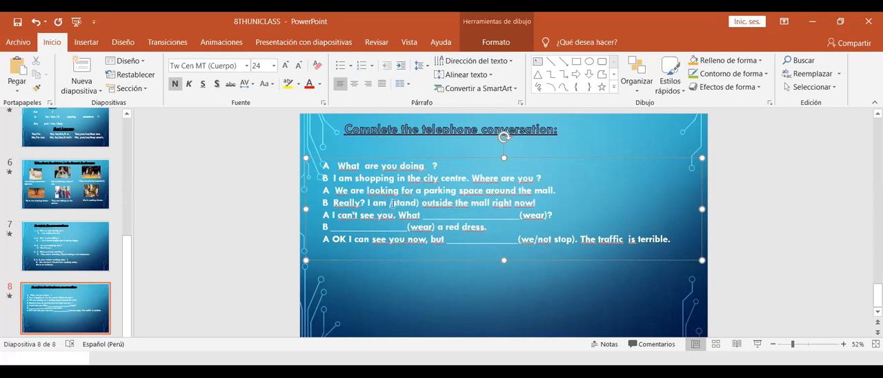
click(394, 203)
key(BackSpace)
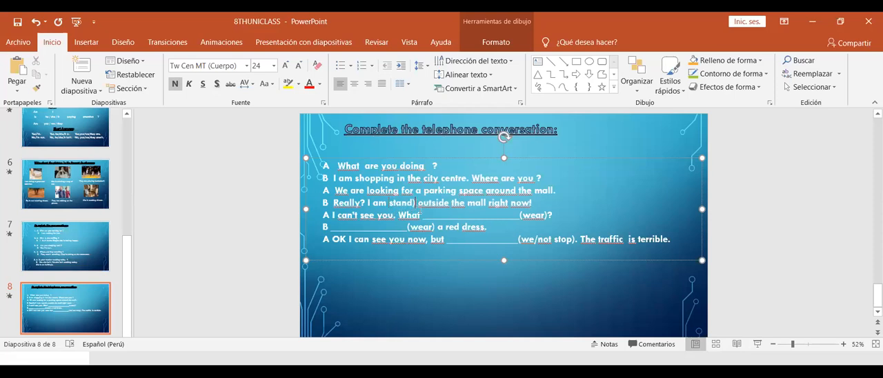
text(ing)
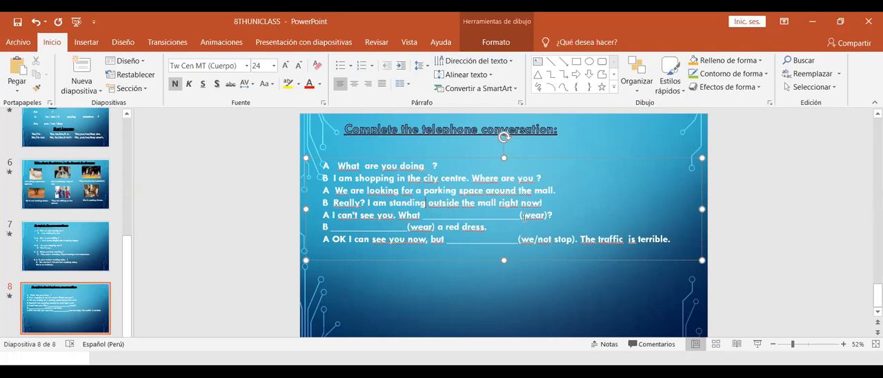
Replace the blank with "are you" and turn "(wear)" into "wearing" on line A
click(521, 215)
drag(485, 216, 423, 215)
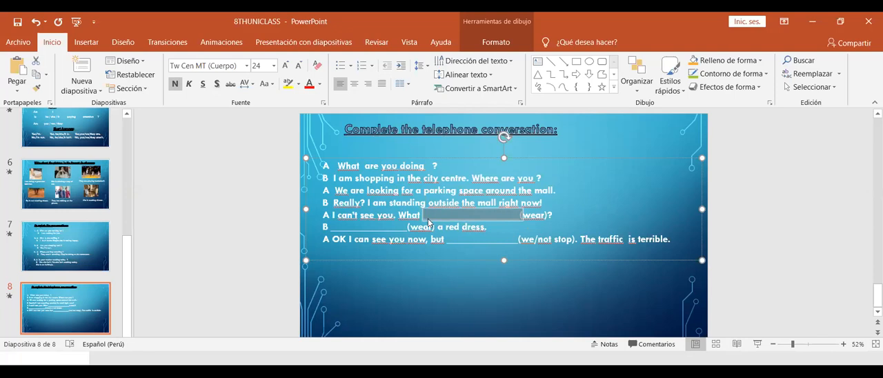
key(BackSpace)
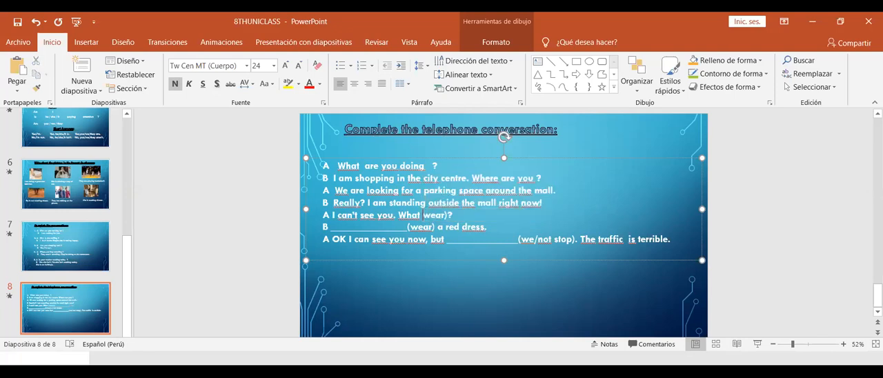
text(are you)
key(Right)
key(Right)
key(Right)
text(ing)
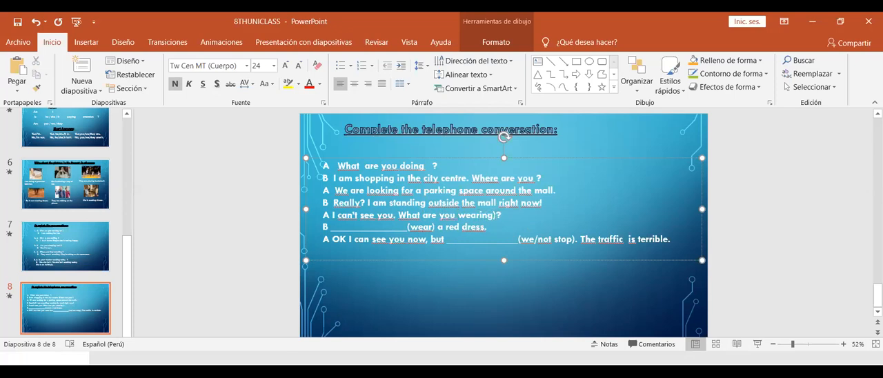
key(Delete)
Replace the blank with "I am" and turn "(wear)" into "wearing" on line B
drag(409, 227, 338, 228)
key(BackSpace)
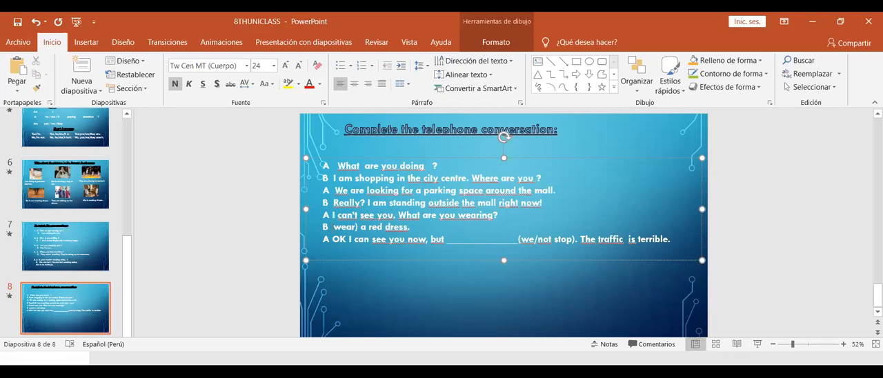
text(()
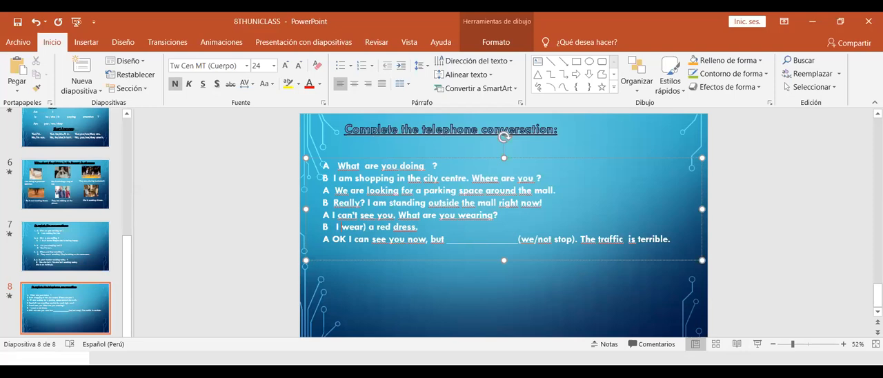
text(am)
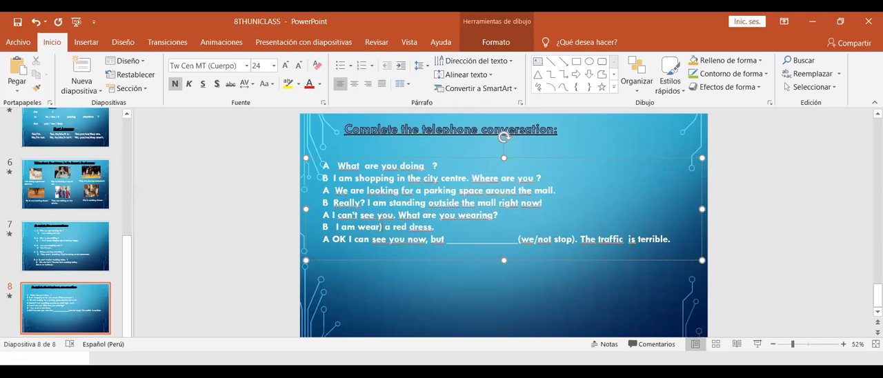
key(BackSpace)
text(ing)
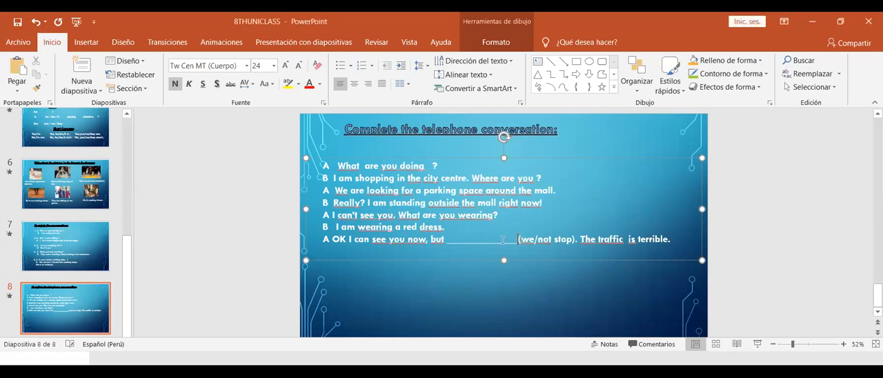
Replace the blank with "we are not" and turn "(we/not stop)" into "stopping"
double_click(461, 241)
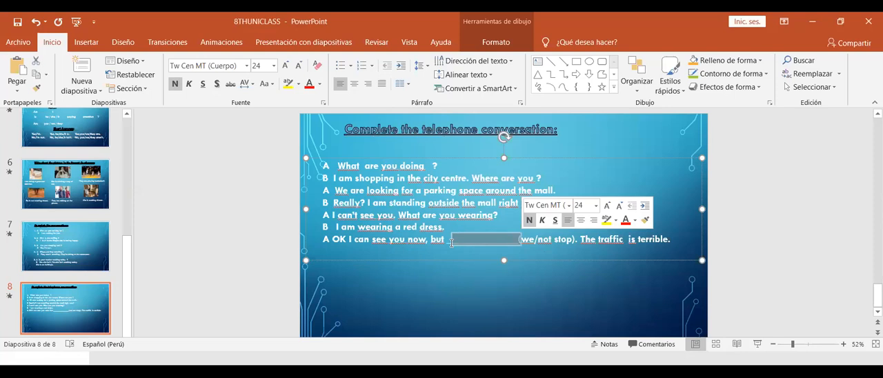
drag(451, 242, 449, 244)
key(BackSpace)
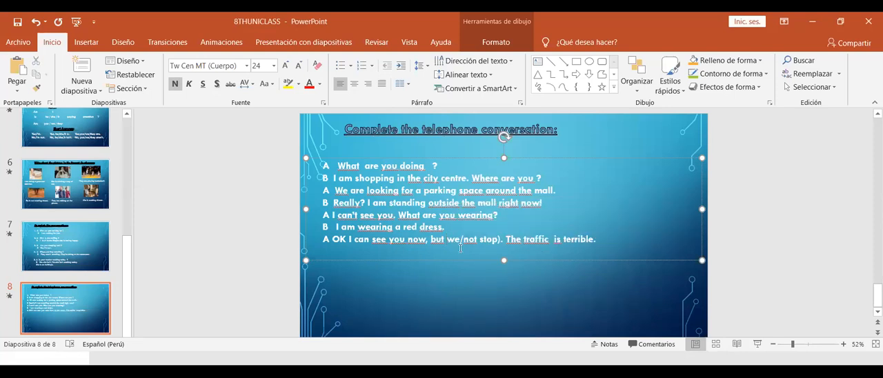
text(are )
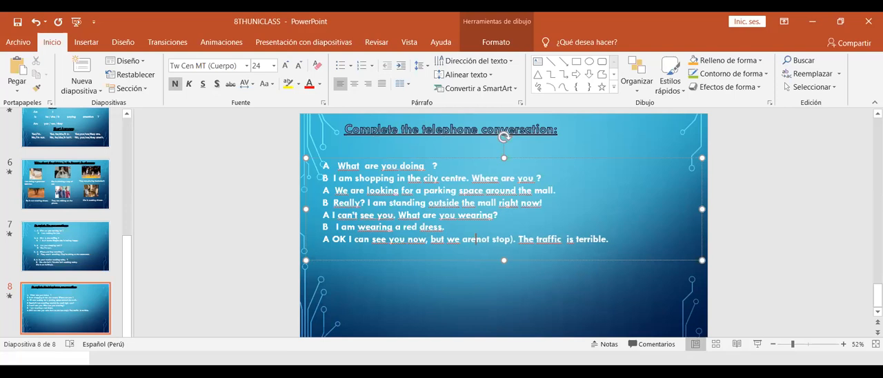
text(n)
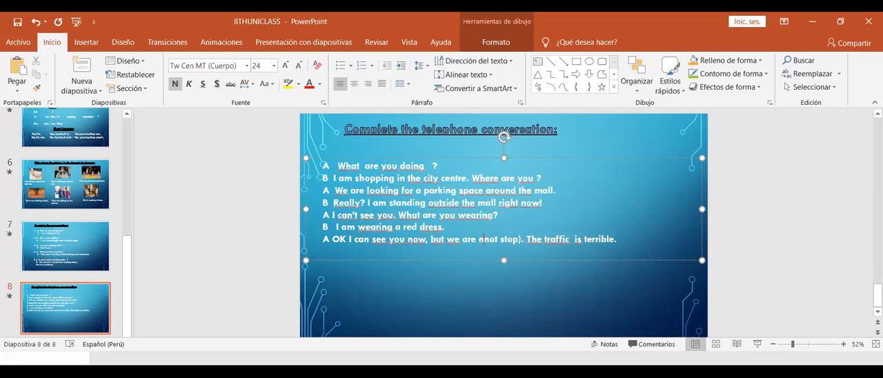
key(BackSpace)
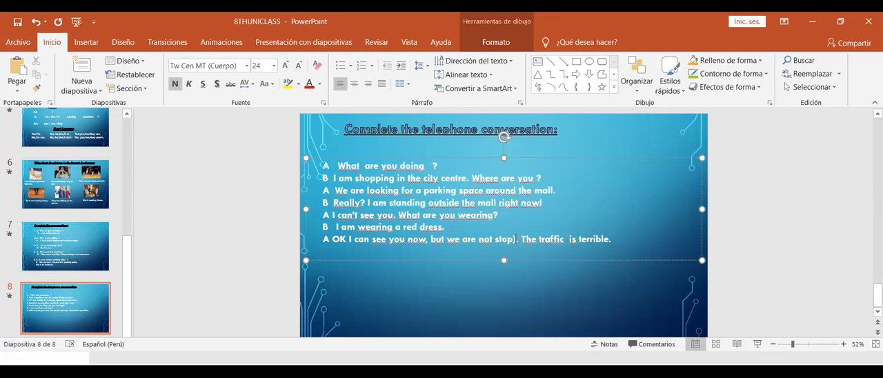
key(Delete)
text(ping)
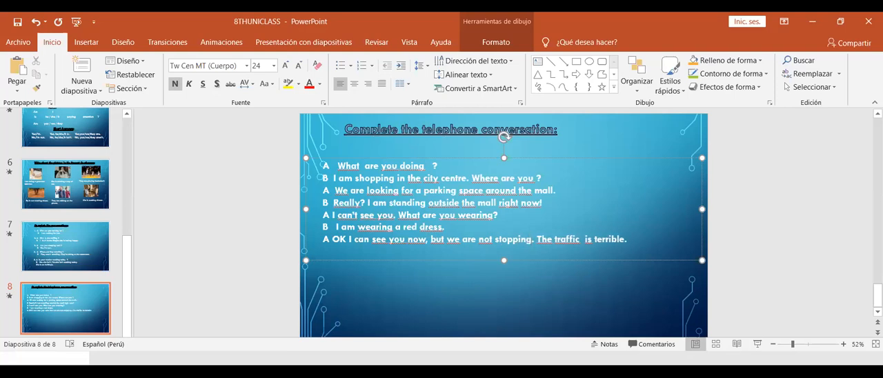
Contract "are not" to "aren't" so the line reads "but we aren't stopping"
click(487, 238)
key(BackSpace)
key(Left)
key(BackSpace)
key(Right)
text(')
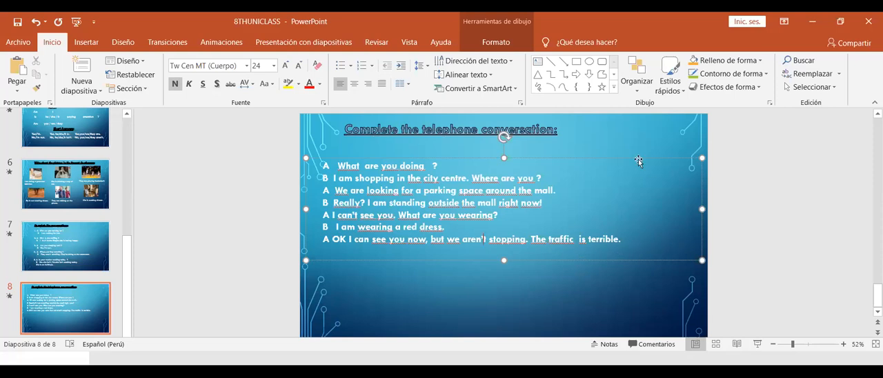
Shift the conversation text box and the title placeholder slightly lower on slide 8
drag(622, 156, 620, 172)
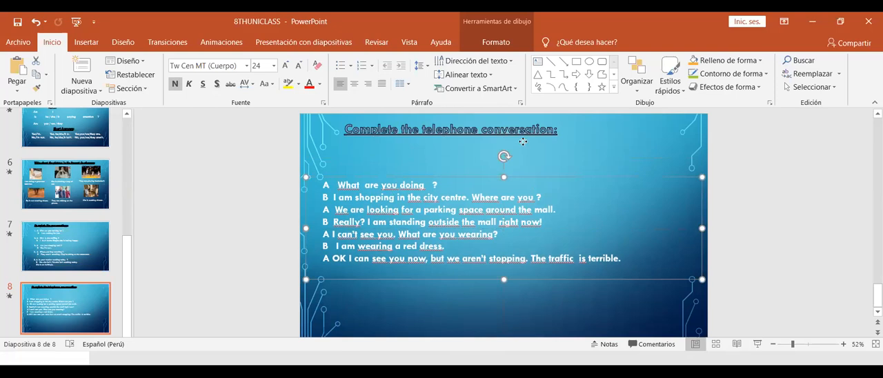
drag(523, 141, 523, 156)
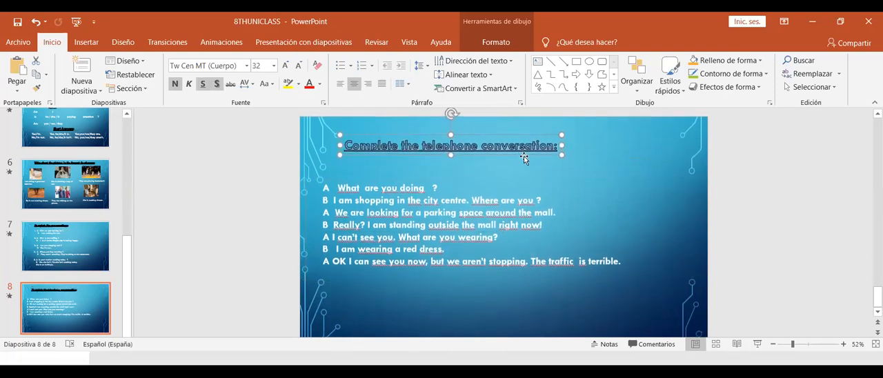